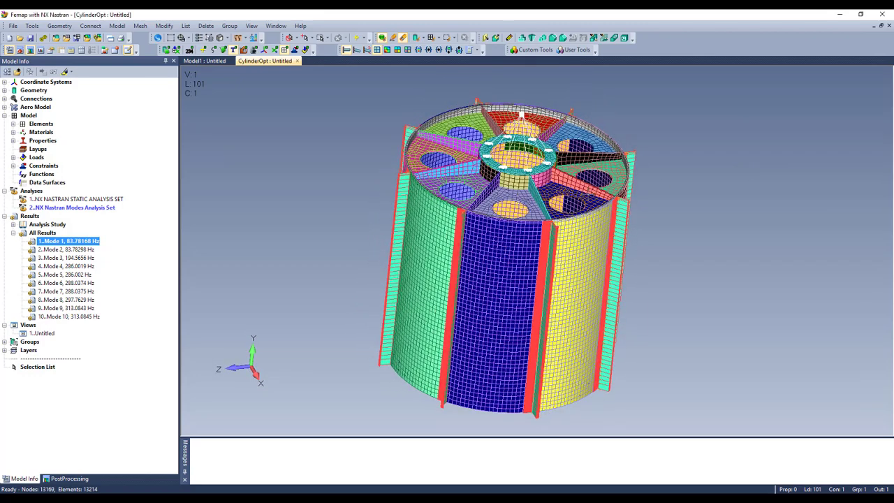
# Examine the overall mesh of the ribbed cylinder and its perforated end plate from several angles
pyautogui.moveTo(566, 144)
pyautogui.keyDown('ctrl'); pyautogui.mouseDown(button='middle')
pyautogui.moveTo(564, 155)
pyautogui.moveTo(562, 141)
pyautogui.mouseUp(button='middle'); pyautogui.keyUp('ctrl')
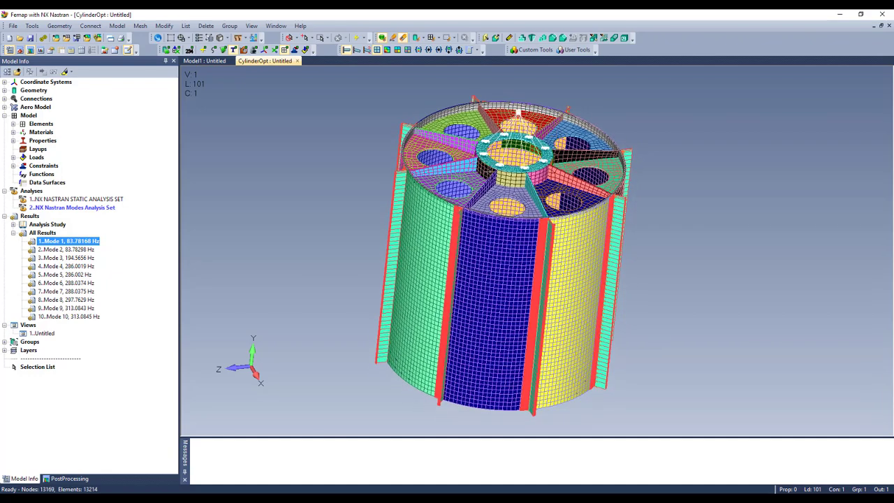
pyautogui.moveTo(518, 112); pyautogui.dragTo(469, 222, button='middle')
pyautogui.scroll(2, 465, 213)
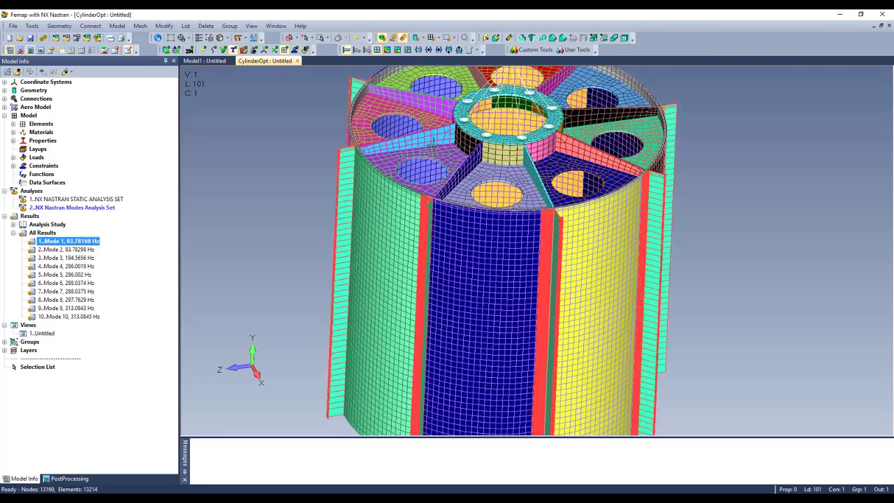
pyautogui.moveTo(433, 141); pyautogui.dragTo(457, 171, button='middle')
pyautogui.scroll(-1, 457, 171)
pyautogui.moveTo(399, 199); pyautogui.dragTo(407, 200, button='middle')
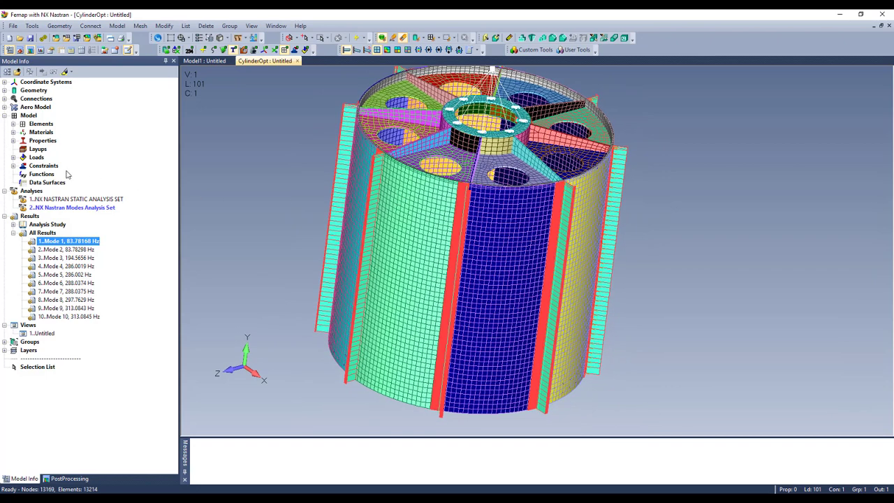
# Highlight the Group Plates properties one after another on the model to see which regions each one covers
pyautogui.click(14, 140)
pyautogui.click(66, 165)
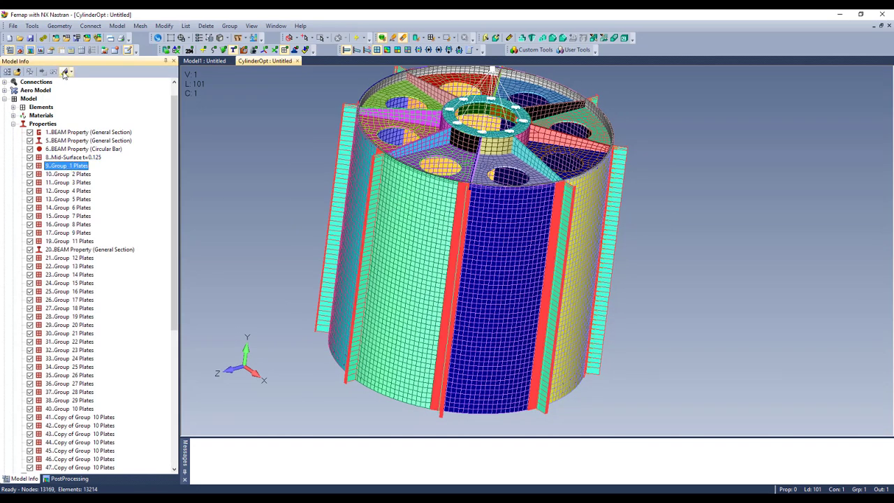
pyautogui.click(65, 72)
pyautogui.click(69, 174)
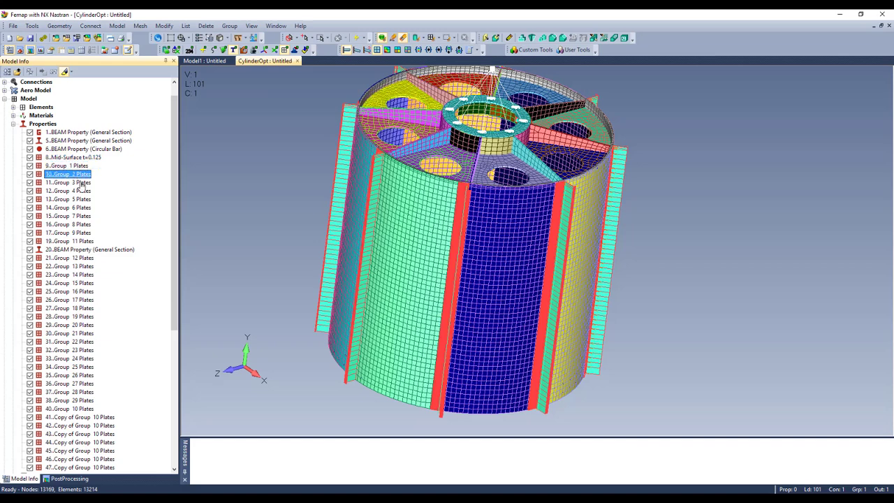
pyautogui.click(80, 183)
pyautogui.click(81, 192)
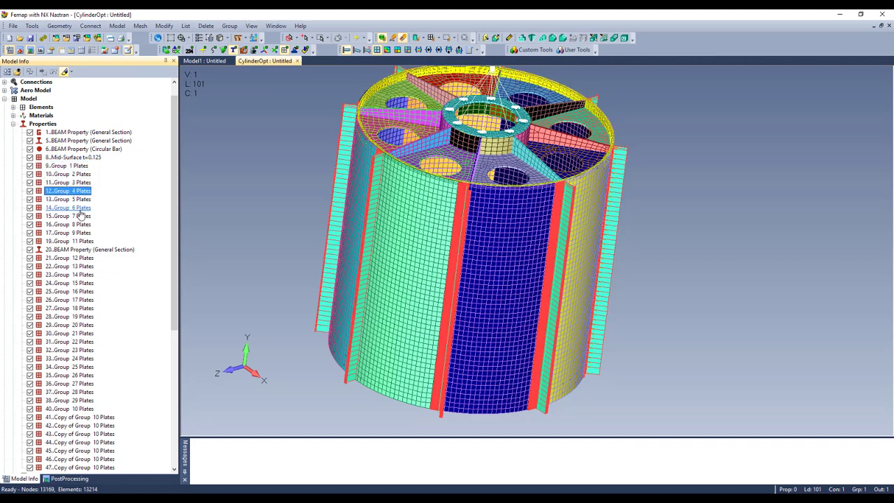
pyautogui.click(80, 208)
pyautogui.click(80, 216)
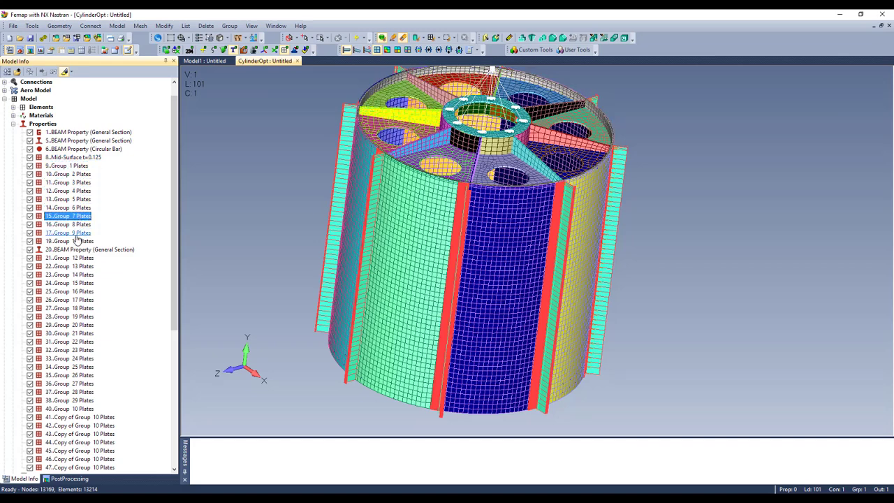
pyautogui.click(75, 232)
pyautogui.click(73, 275)
pyautogui.click(74, 299)
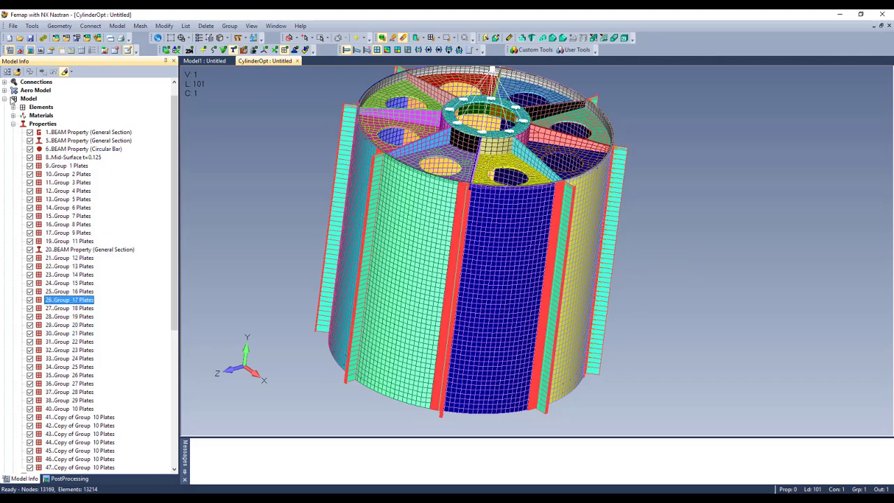
pyautogui.click(13, 123)
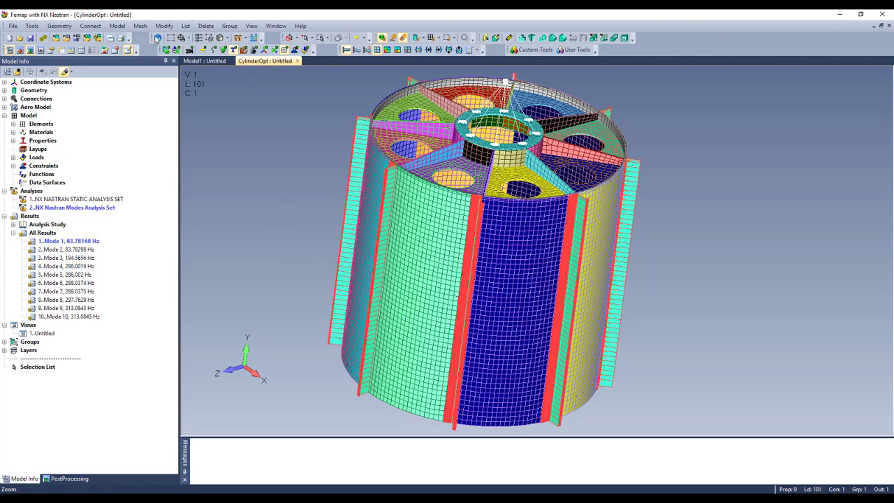
# Create a new NX Nastran analysis set of type Design / Topology Optimization using the integrated solver
pyautogui.click(117, 25)
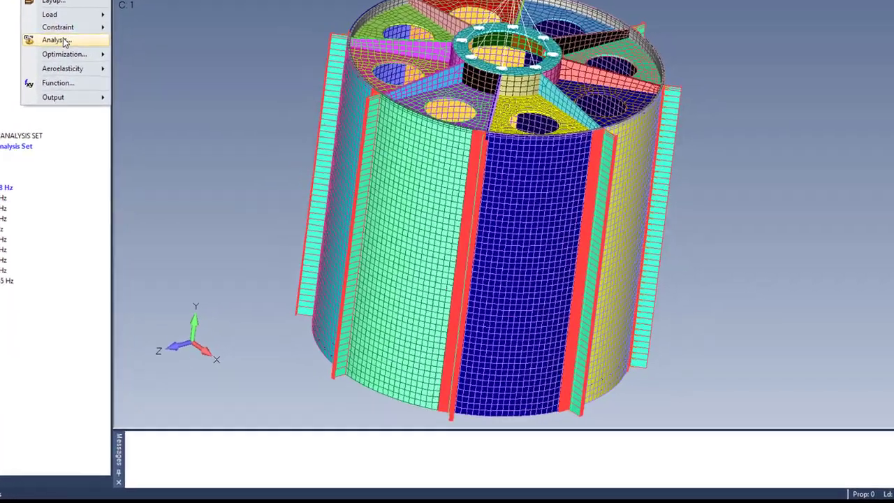
pyautogui.click(134, 120)
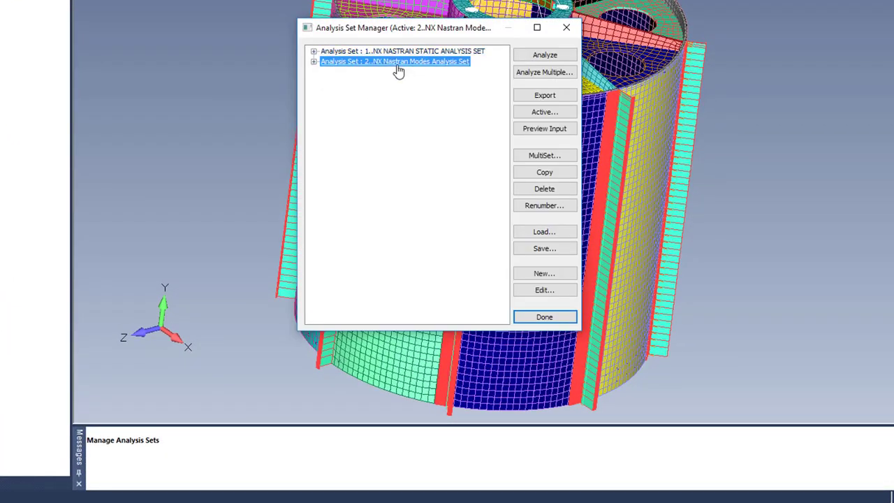
pyautogui.click(544, 273)
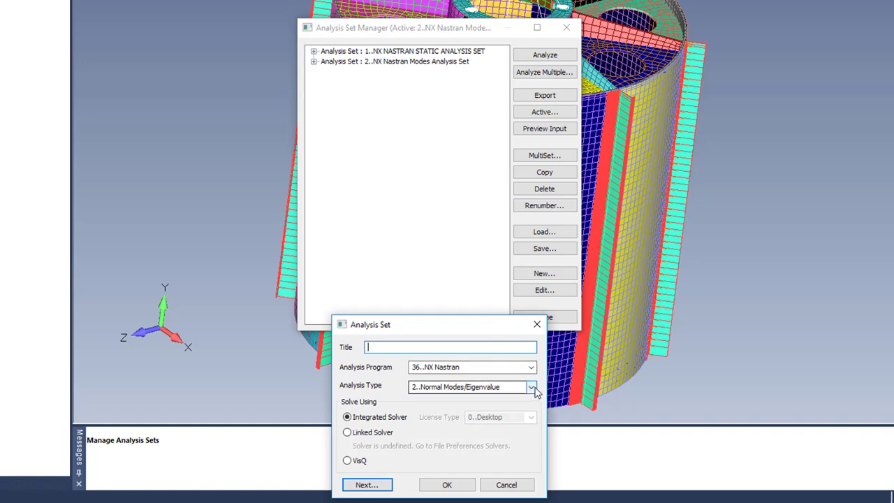
pyautogui.click(532, 387)
pyautogui.click(490, 292)
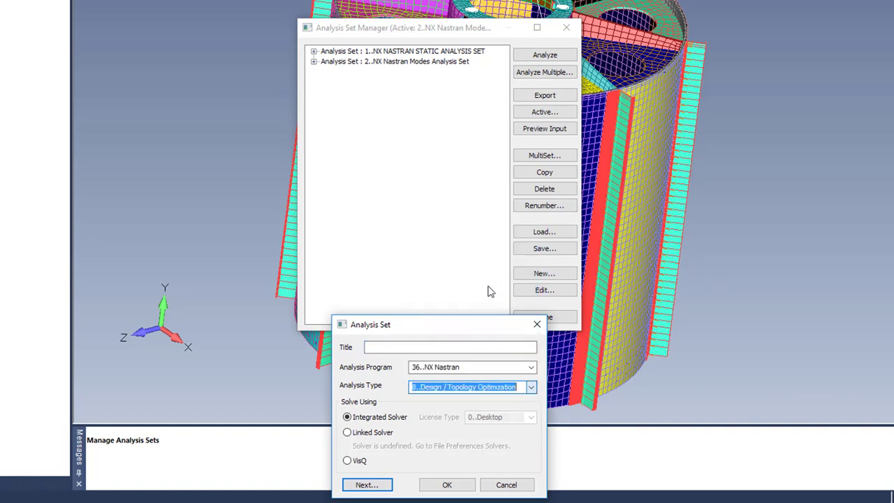
pyautogui.click(453, 485)
# Set the analysis type in the new set's optimization options to Normal Modes/Eigenvalue
pyautogui.click(325, 112)
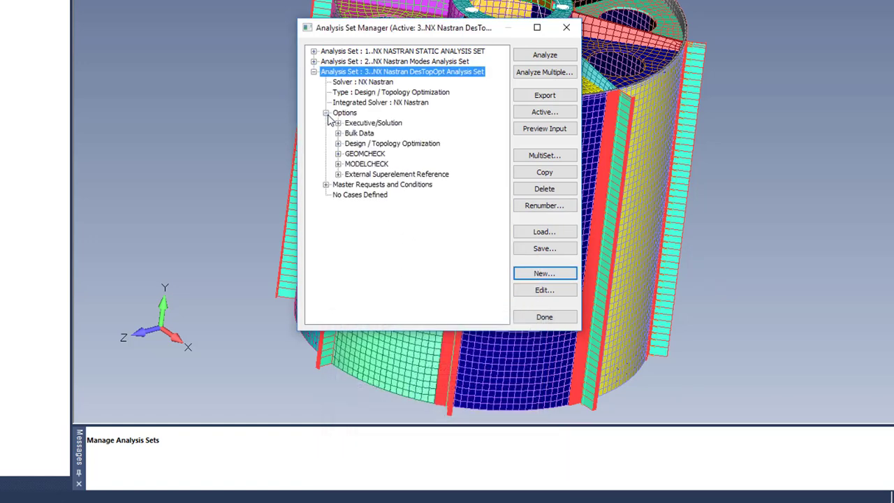
pyautogui.click(337, 144)
pyautogui.doubleClick(368, 155)
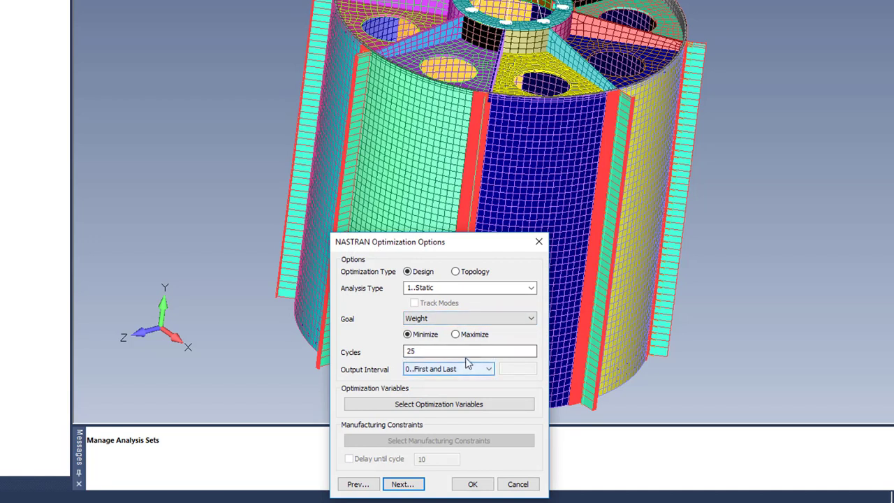
pyautogui.click(531, 288)
pyautogui.click(499, 311)
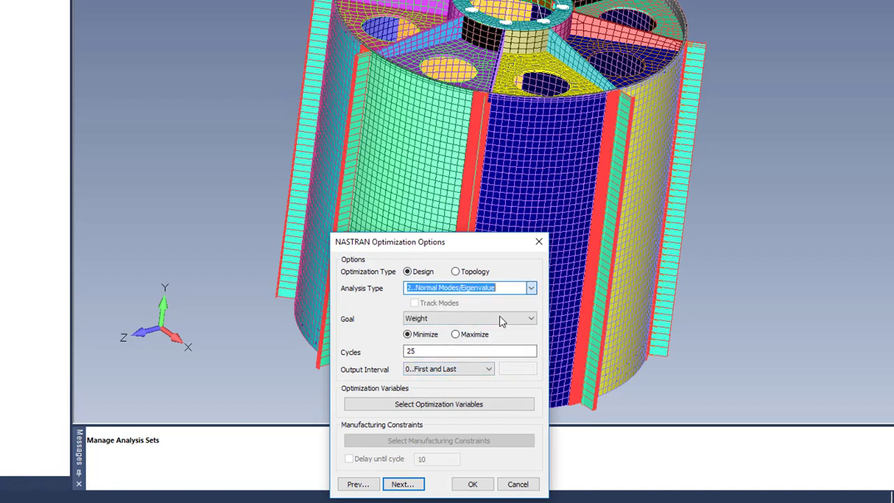
# Start a new optimization variable as a property relation and assign all properties whose names contain "Plates"
pyautogui.click(458, 408)
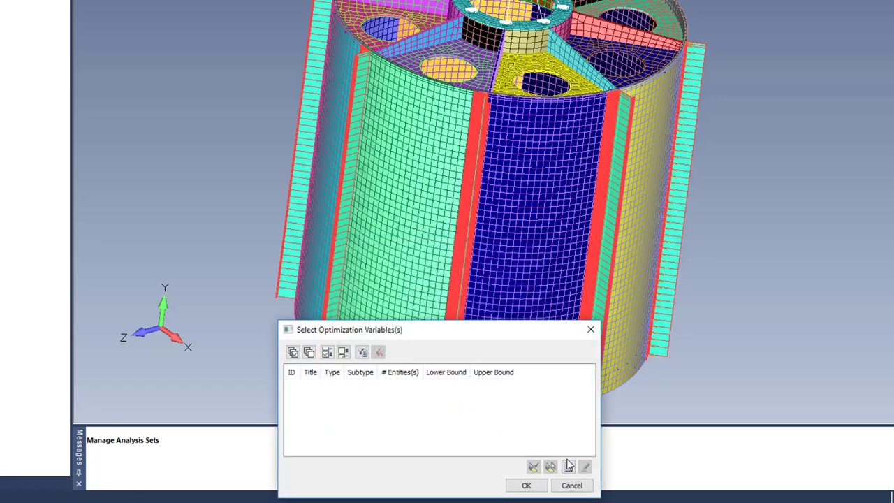
pyautogui.click(569, 466)
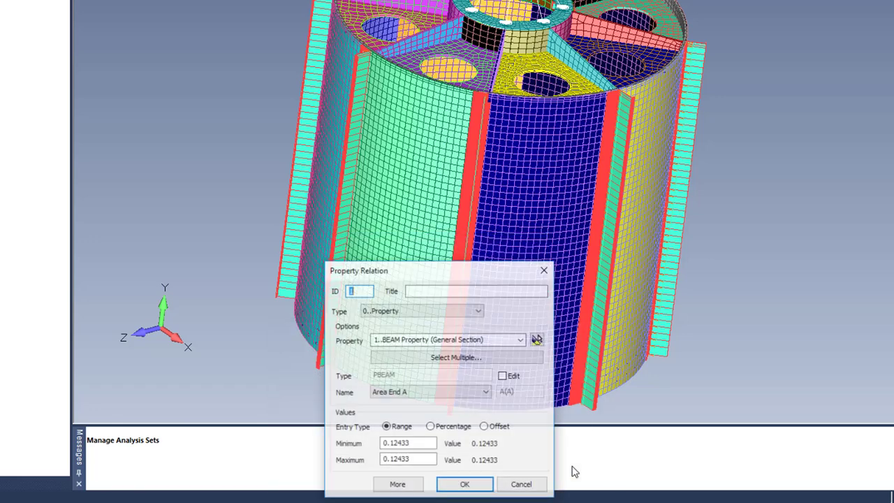
pyautogui.click(429, 293)
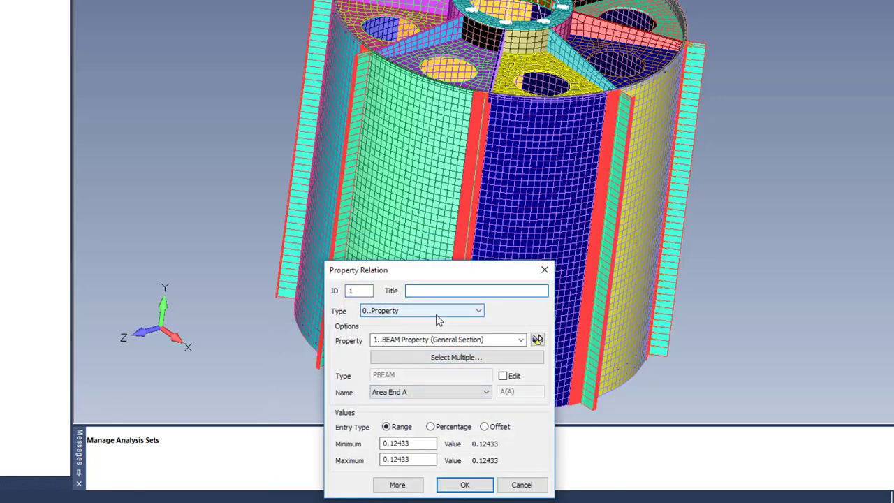
pyautogui.click(451, 359)
pyautogui.click(420, 245)
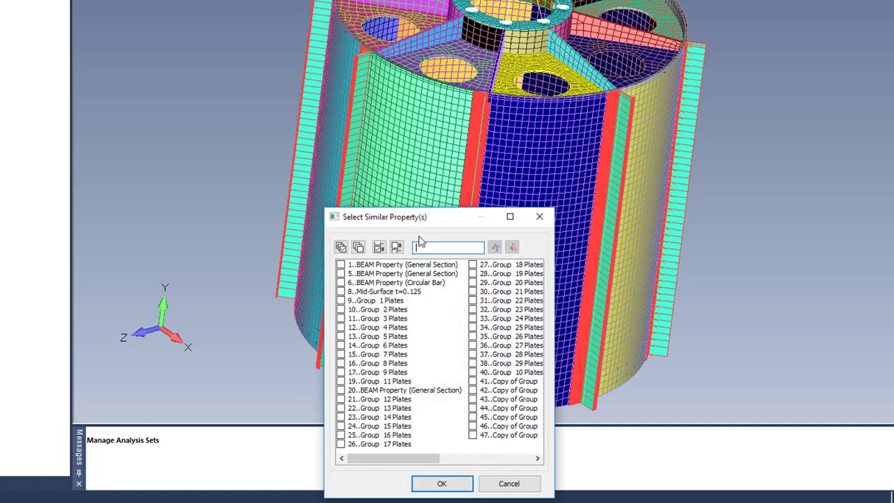
pyautogui.write('Plates')
pyautogui.click(494, 248)
pyautogui.click(341, 247)
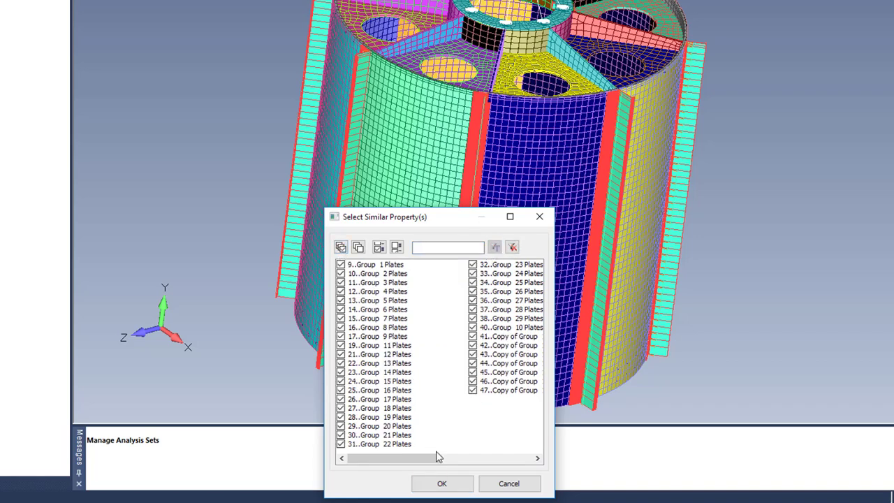
pyautogui.click(441, 483)
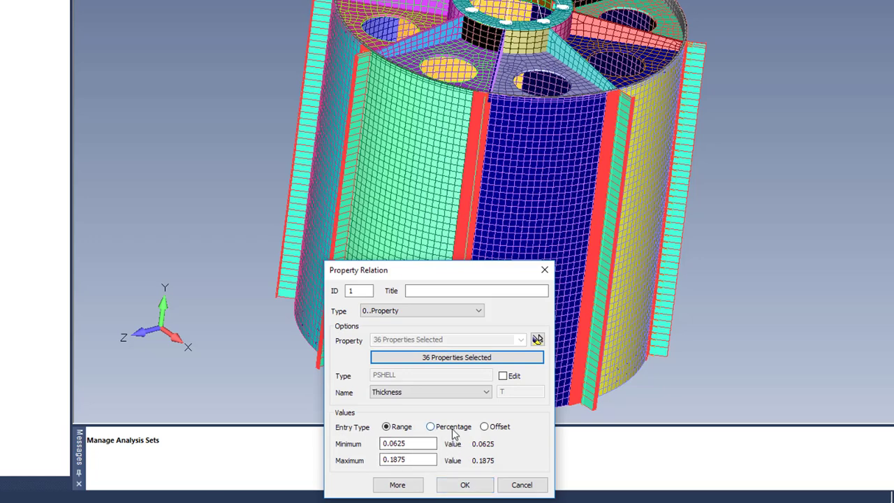
# Bound the plate thickness variables by percentage, from 25 minimum to 100 maximum, and accept the optimization options
pyautogui.click(430, 426)
pyautogui.doubleClick(395, 443)
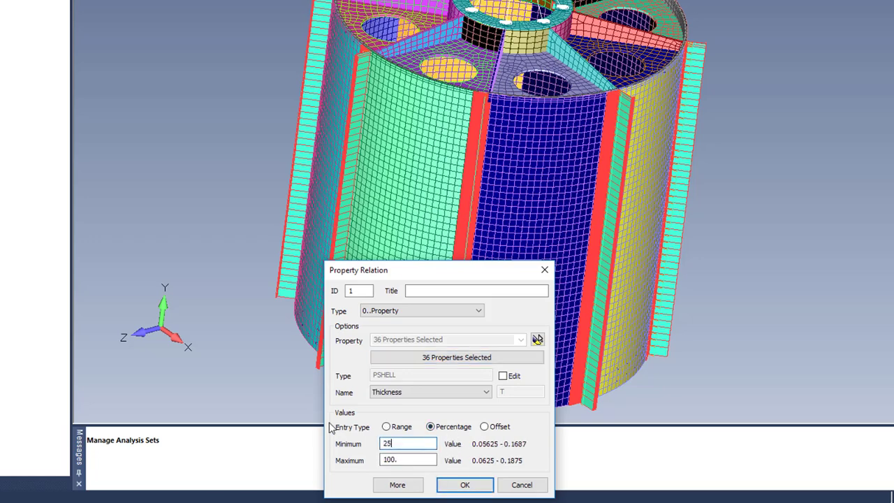
pyautogui.press('Tab')
pyautogui.click(464, 485)
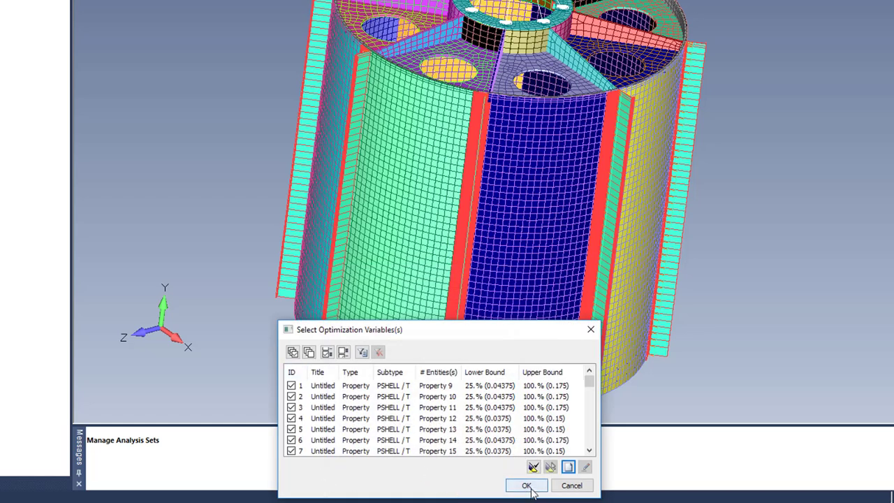
pyautogui.click(529, 487)
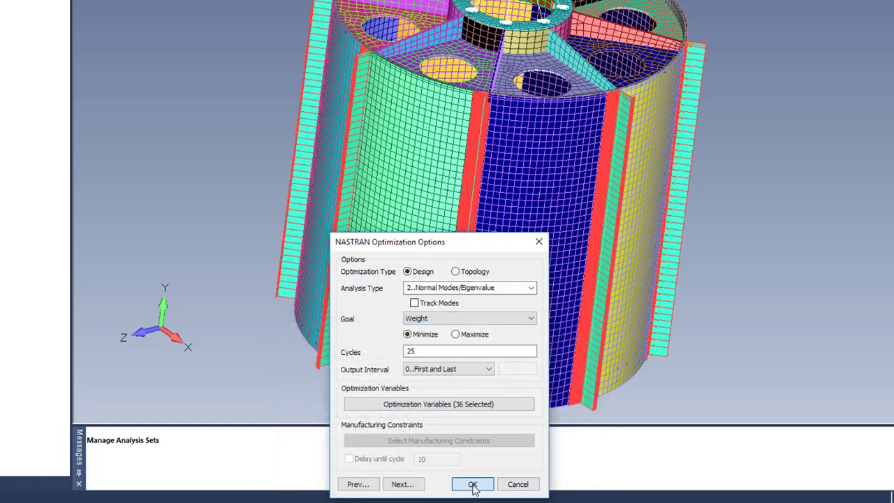
pyautogui.click(469, 484)
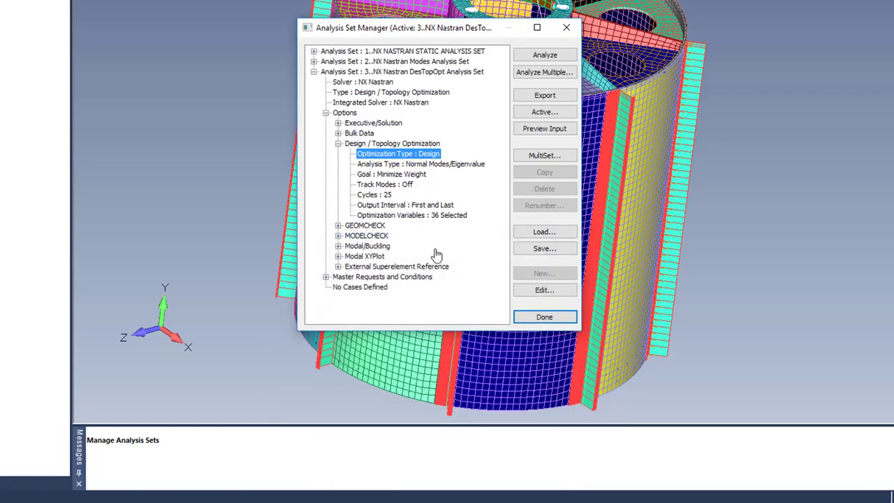
# Review the optimization set's modal solution method, frequency range and number of desired eigenvalues
pyautogui.click(338, 246)
pyautogui.click(374, 257)
pyautogui.doubleClick(374, 257)
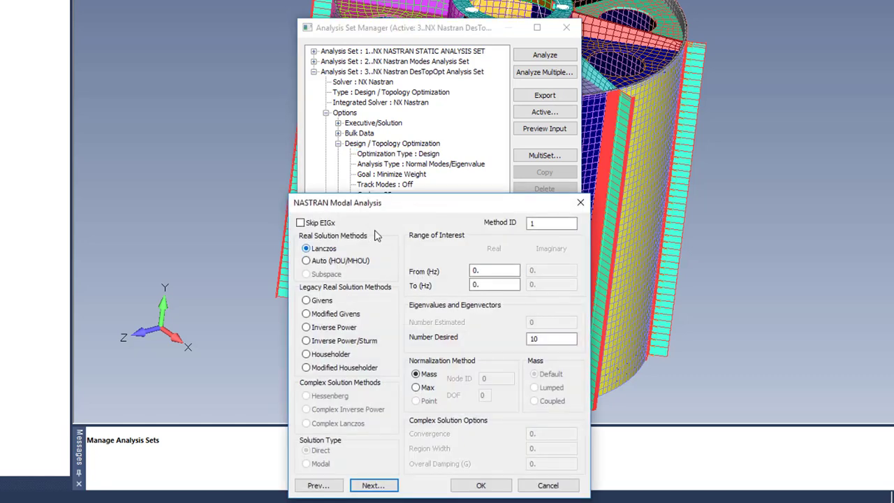
pyautogui.click(494, 484)
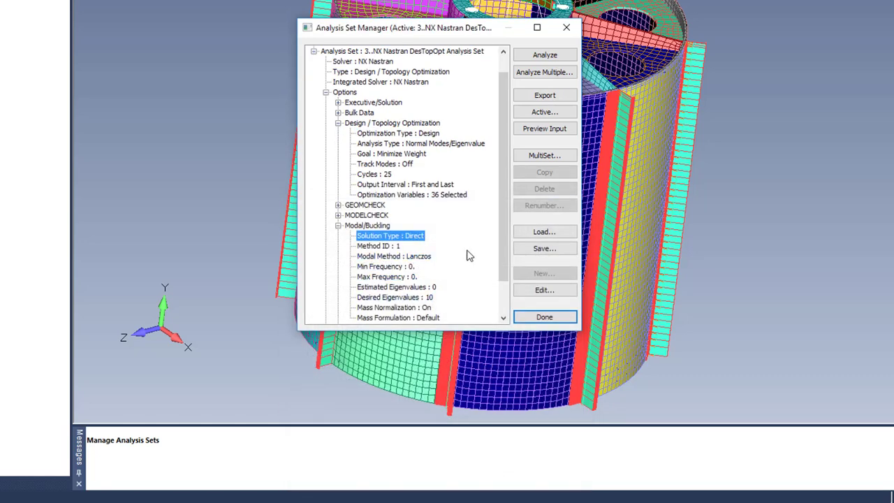
# Start a new optimization limit in the analysis set's master requests and set its category to Frequency
pyautogui.scroll(-2, 469, 257)
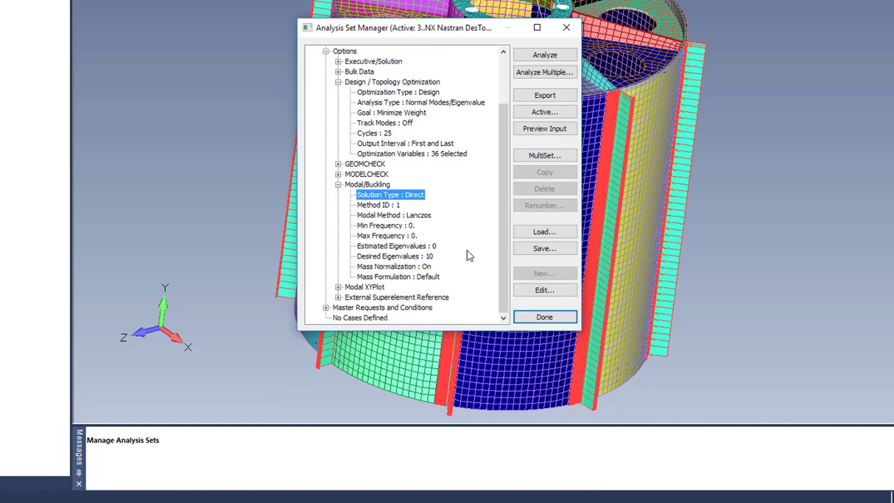
pyautogui.click(325, 307)
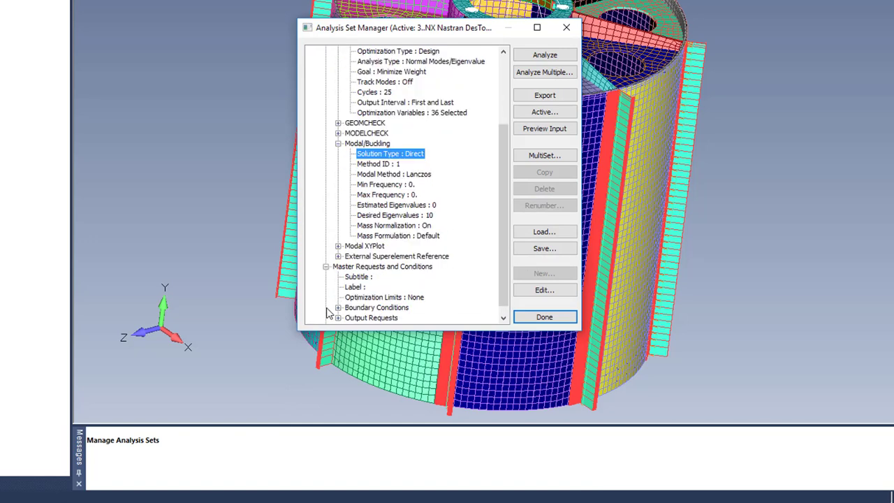
pyautogui.doubleClick(411, 297)
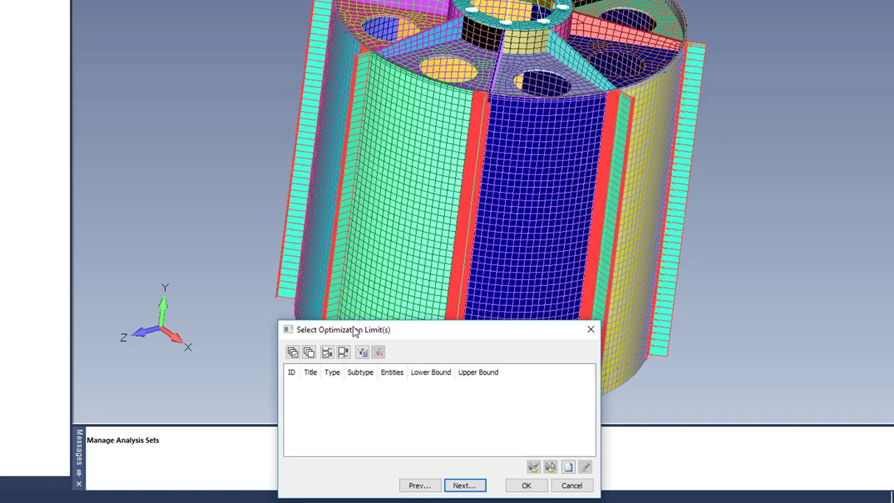
pyautogui.click(569, 466)
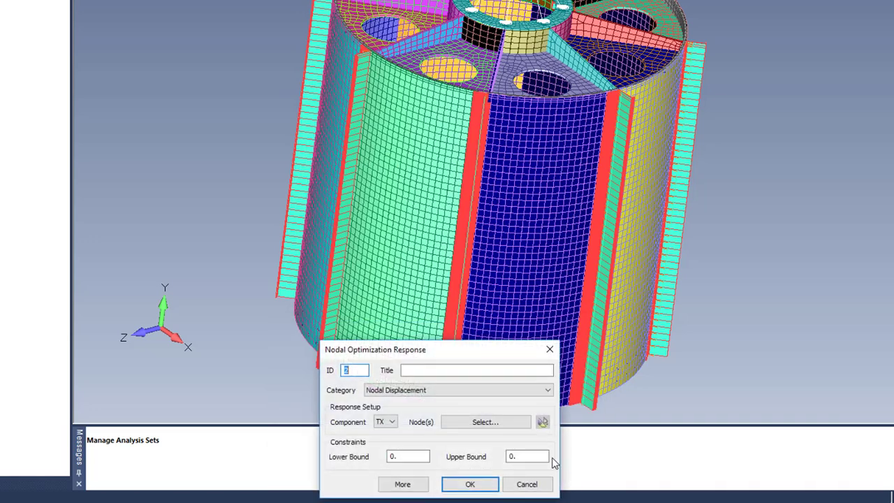
pyautogui.click(482, 396)
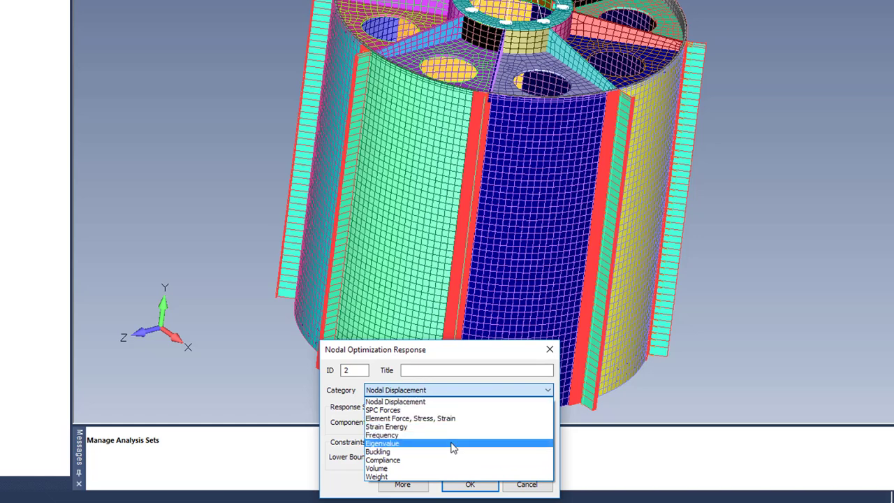
pyautogui.click(451, 436)
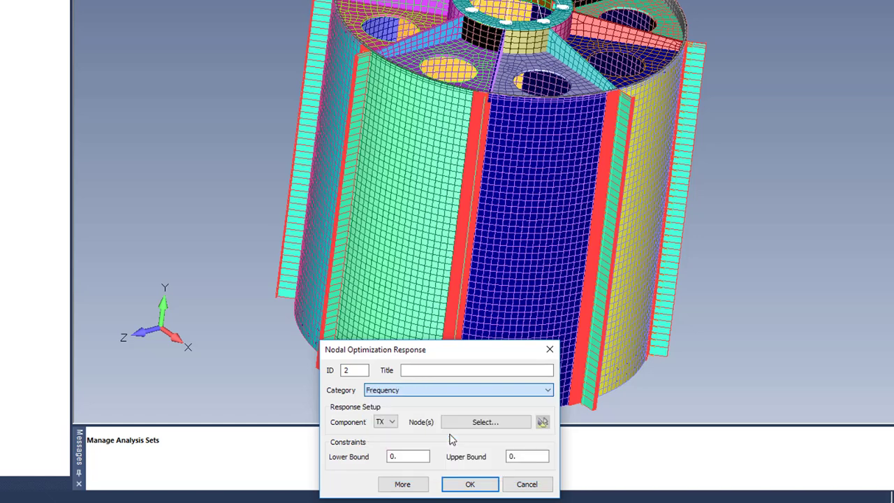
# Bound the frequency limit from 50 to 1000, give it ID 1, and accept it as the selected optimization limit
pyautogui.click(410, 455)
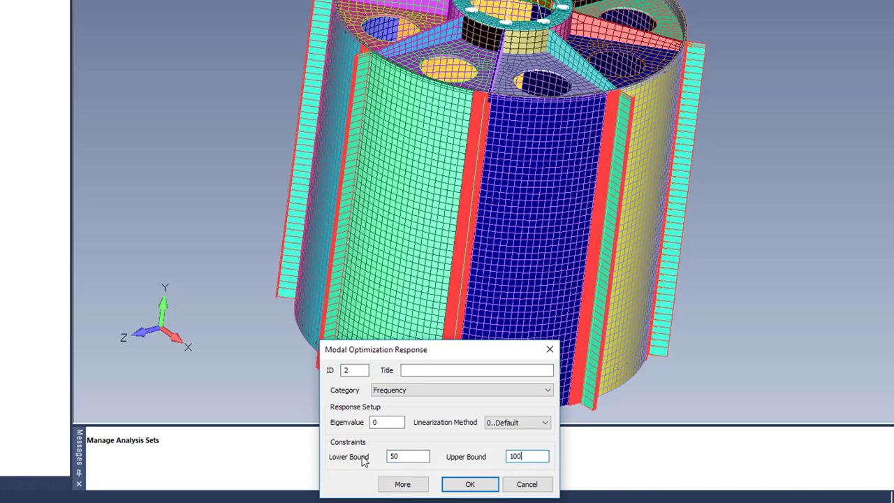
pyautogui.click(463, 487)
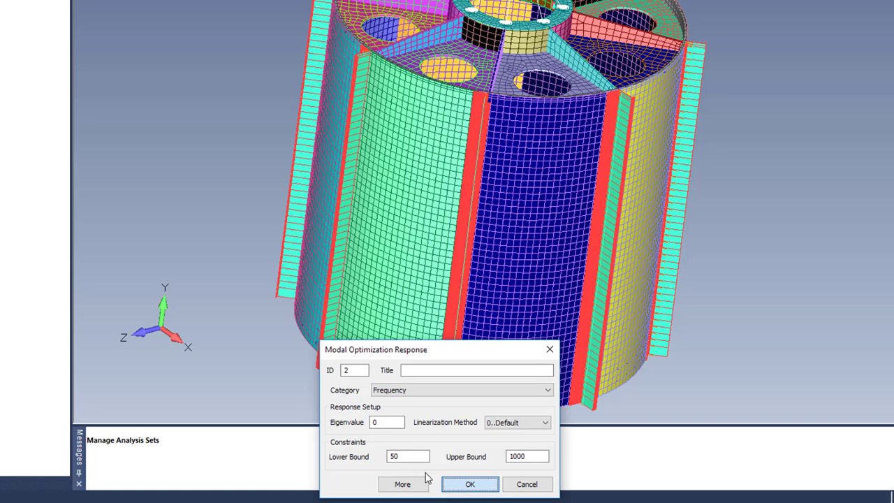
pyautogui.doubleClick(349, 370)
pyautogui.write('1')
pyautogui.click(459, 486)
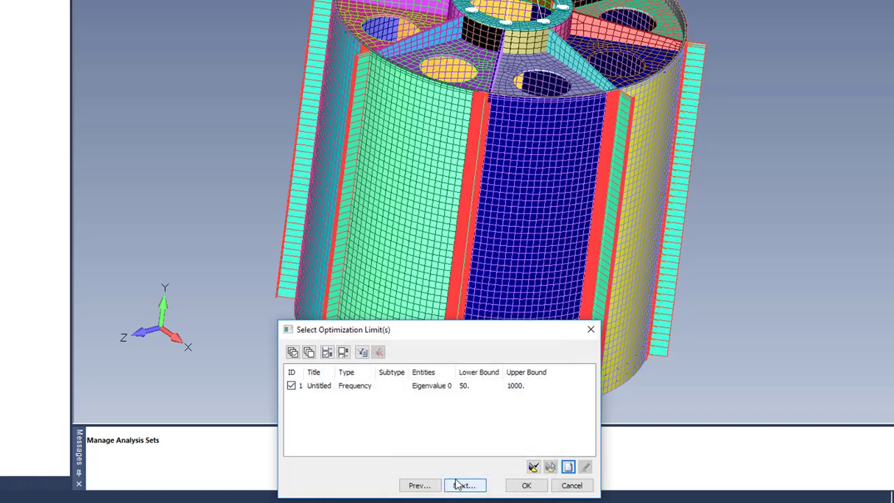
pyautogui.click(523, 485)
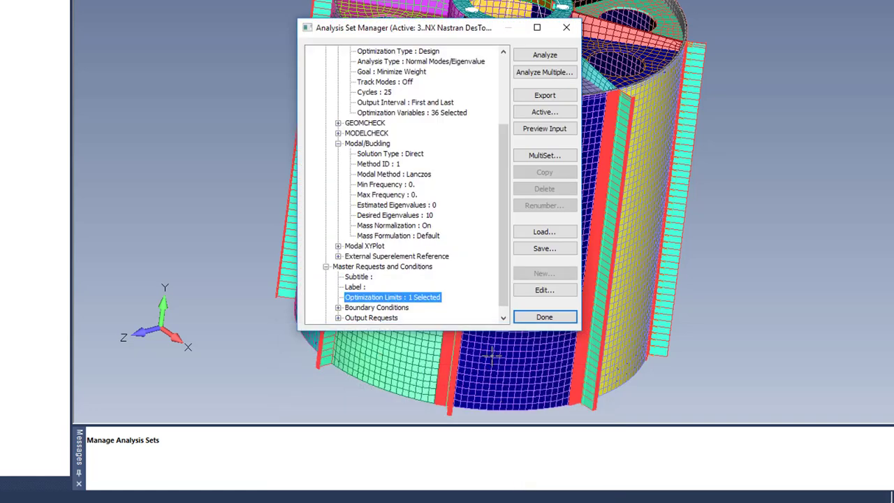
# Edit the existing frequency limit to apply to eigenvalue 1, accept the limits and close the analysis set manager
pyautogui.scroll(-1, 475, 261)
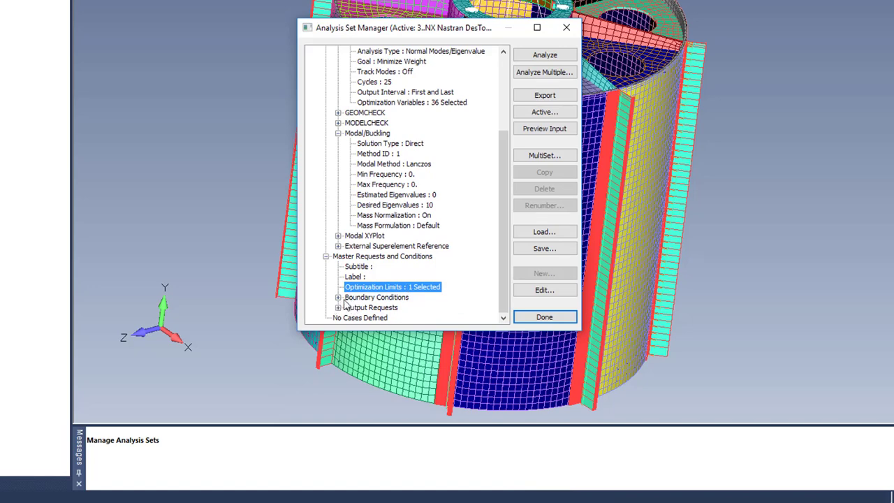
pyautogui.doubleClick(389, 290)
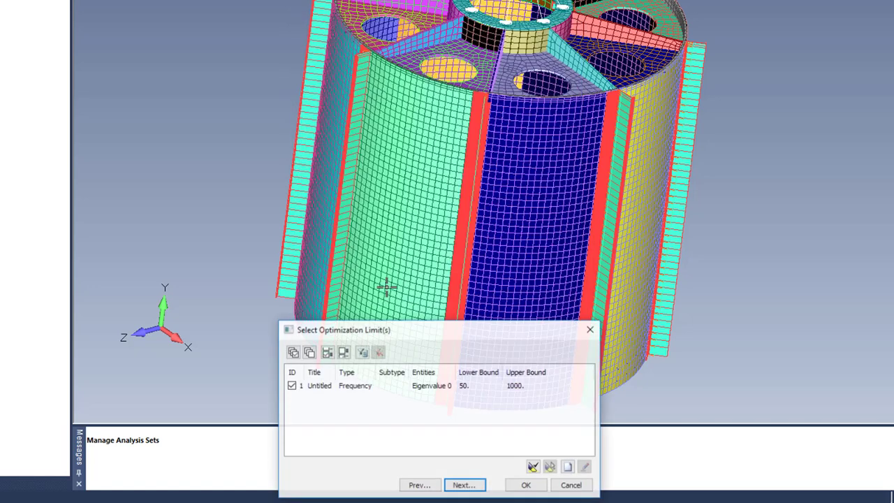
pyautogui.click(568, 466)
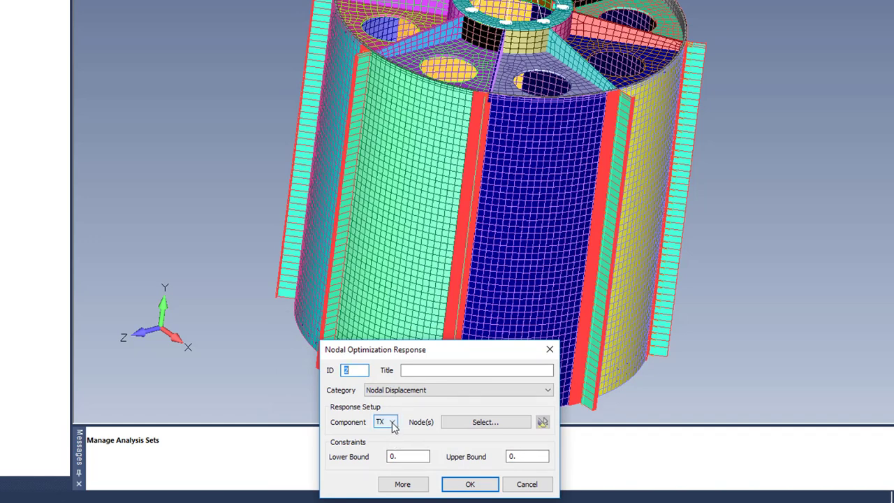
pyautogui.click(527, 484)
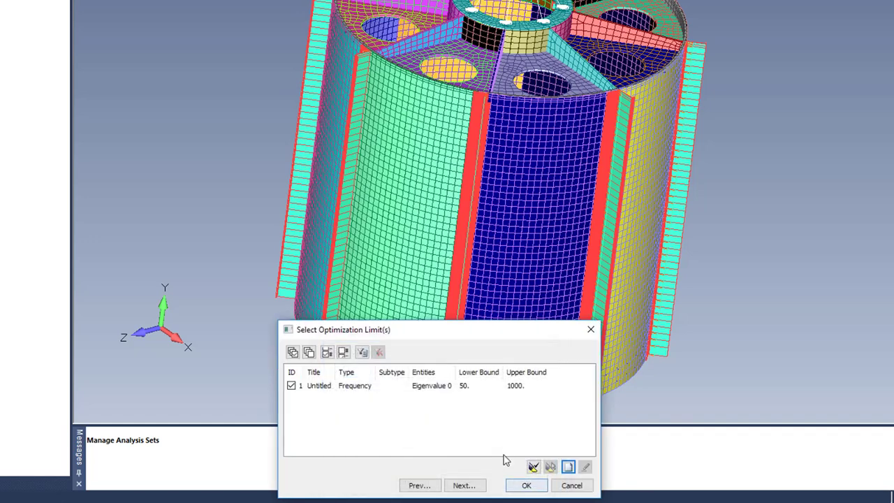
pyautogui.click(367, 388)
pyautogui.click(584, 467)
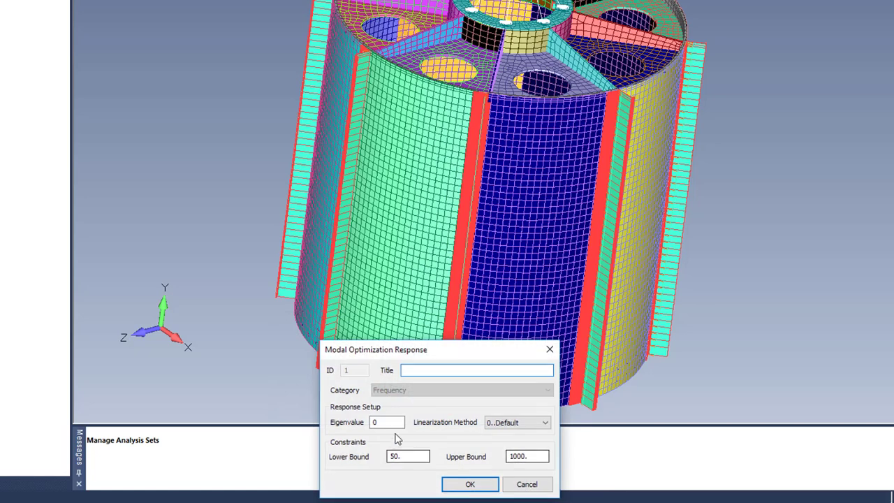
pyautogui.doubleClick(377, 422)
pyautogui.write('1')
pyautogui.click(481, 485)
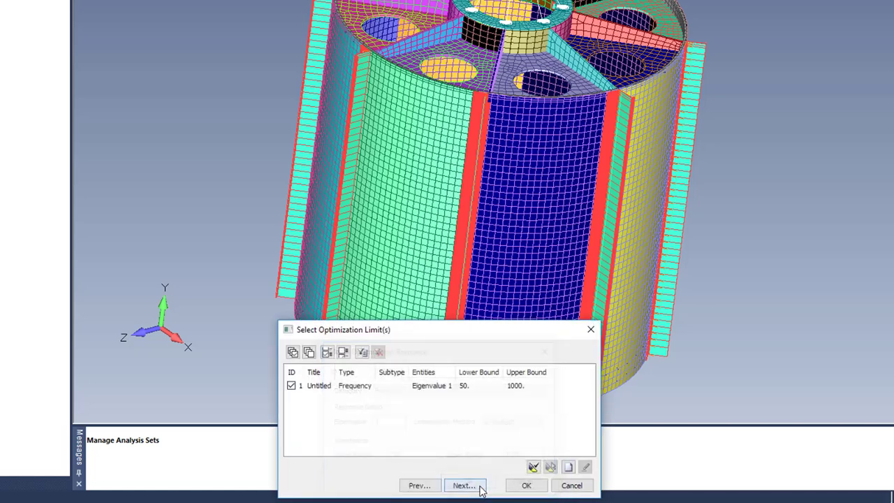
pyautogui.click(522, 484)
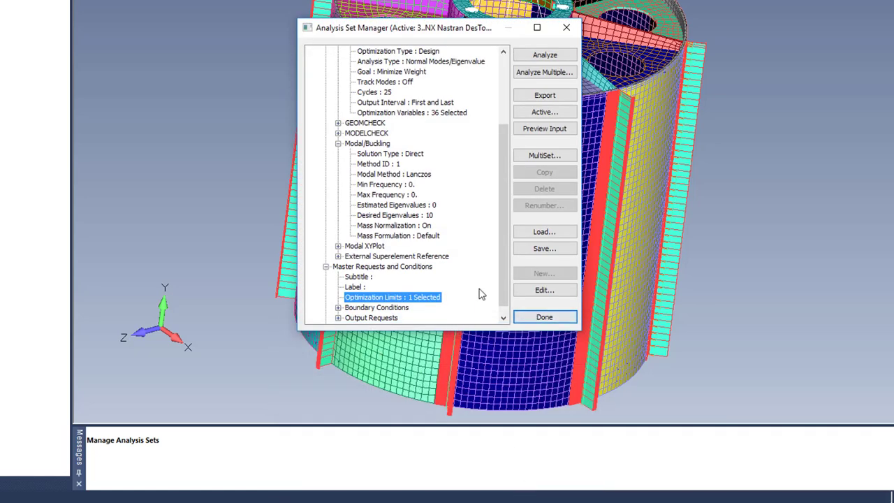
pyautogui.click(524, 317)
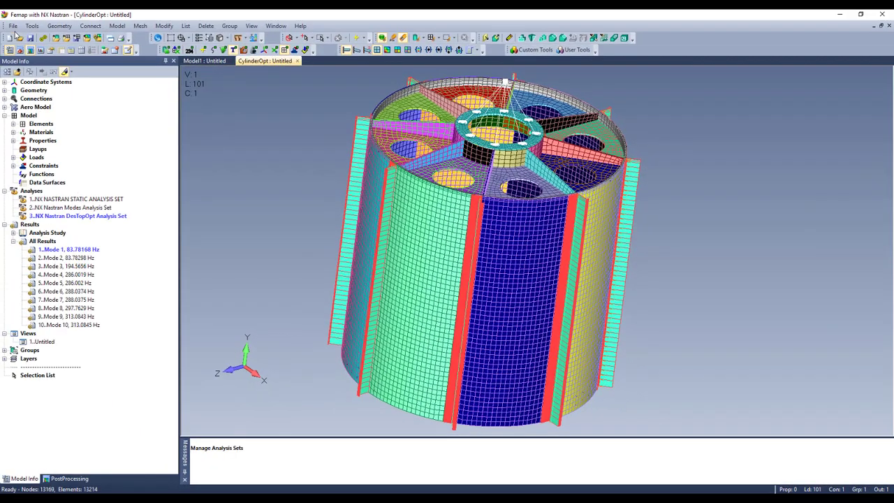
# Fully rebuild and compact the model database, and save the model
pyautogui.click(13, 26)
pyautogui.click(32, 248)
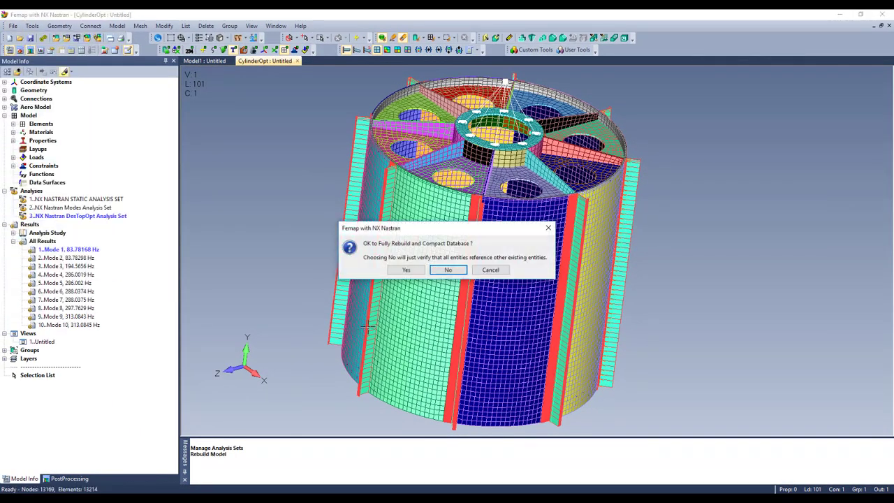
pyautogui.click(405, 272)
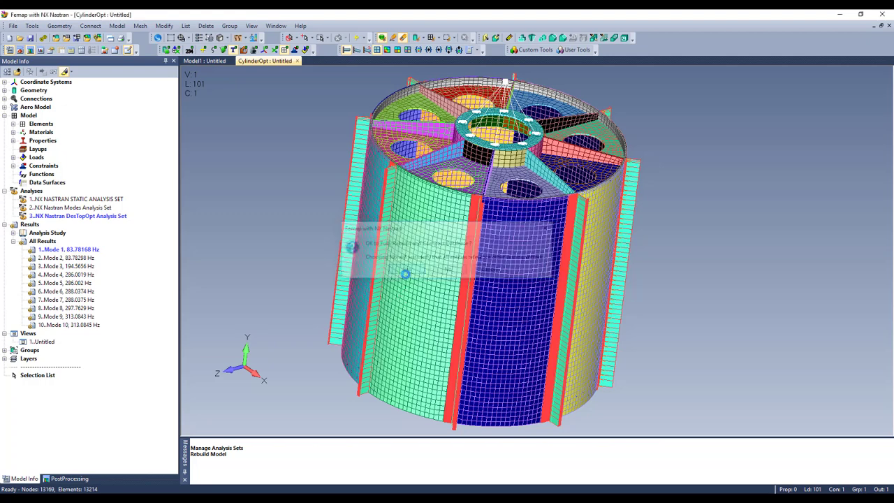
pyautogui.click(12, 25)
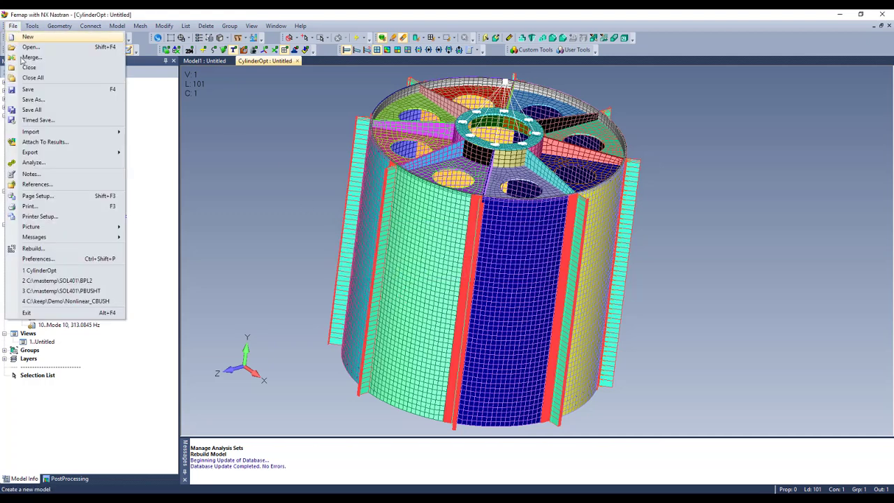
pyautogui.click(27, 89)
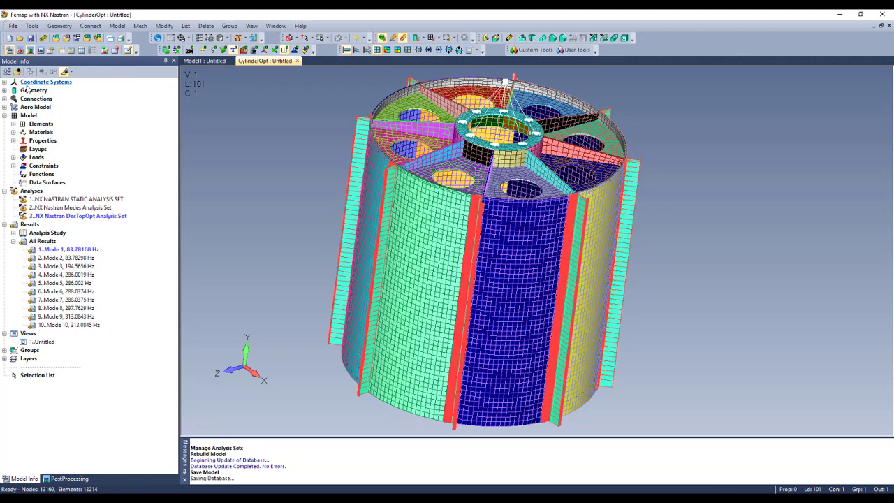
# Run the analysis for the NX Nastran DesTopOpt Analysis Set
pyautogui.click(98, 221)
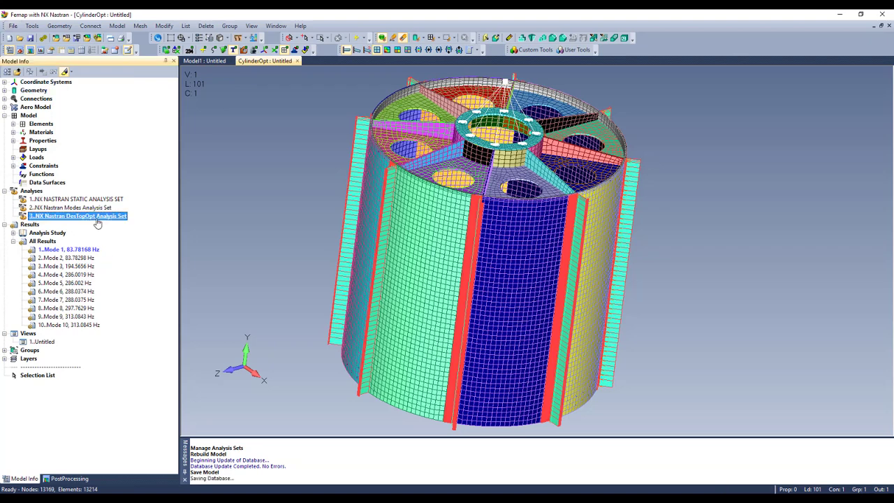
pyautogui.rightClick(98, 221)
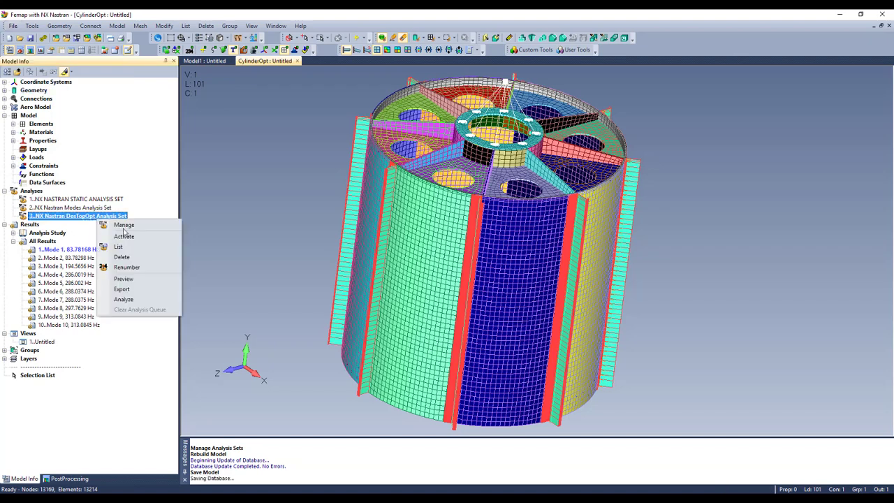
pyautogui.click(124, 300)
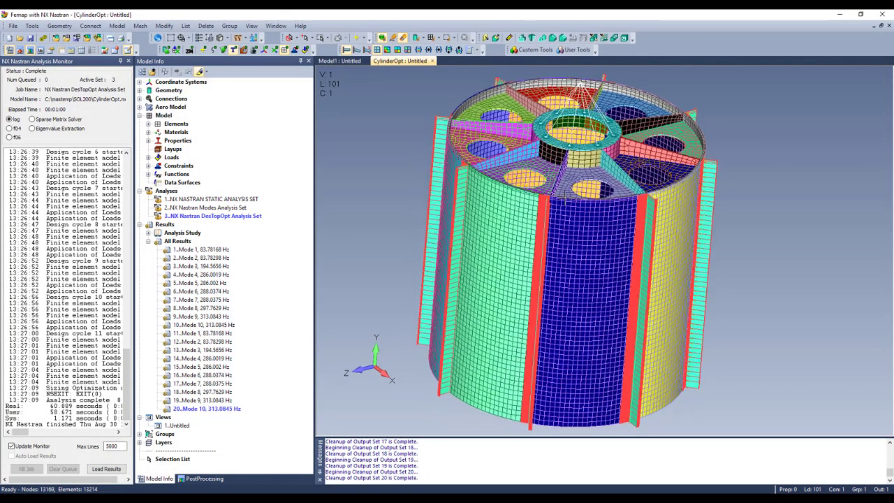
# Plot the Design Variable 1 function to examine its change over the design cycles, and close the chart
pyautogui.click(149, 175)
pyautogui.scroll(-1, 161, 179)
pyautogui.click(185, 175)
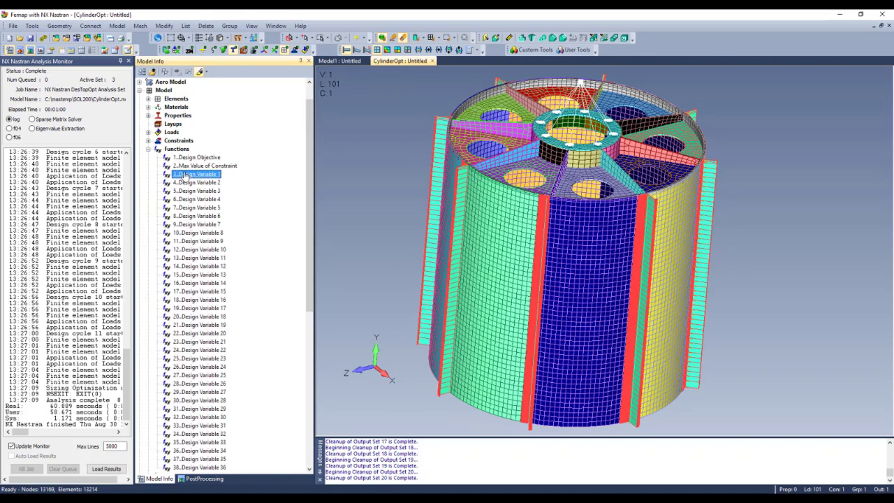
pyautogui.rightClick(185, 177)
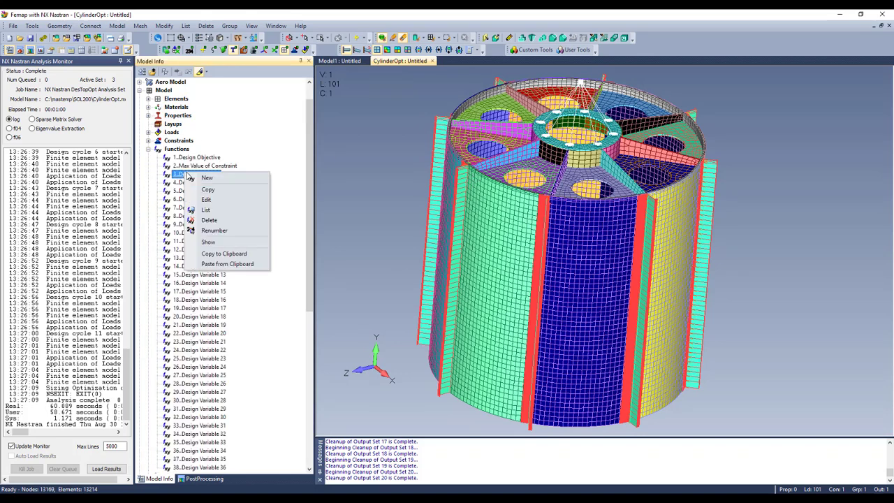
pyautogui.click(235, 243)
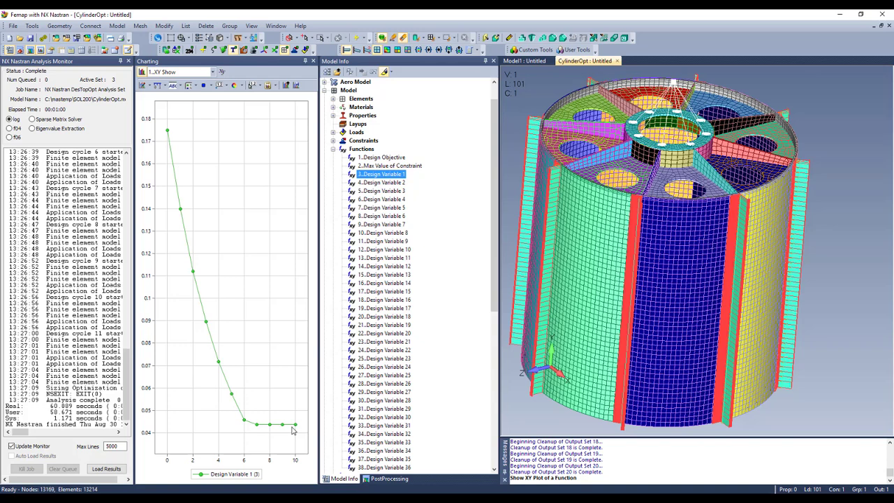
pyautogui.click(312, 61)
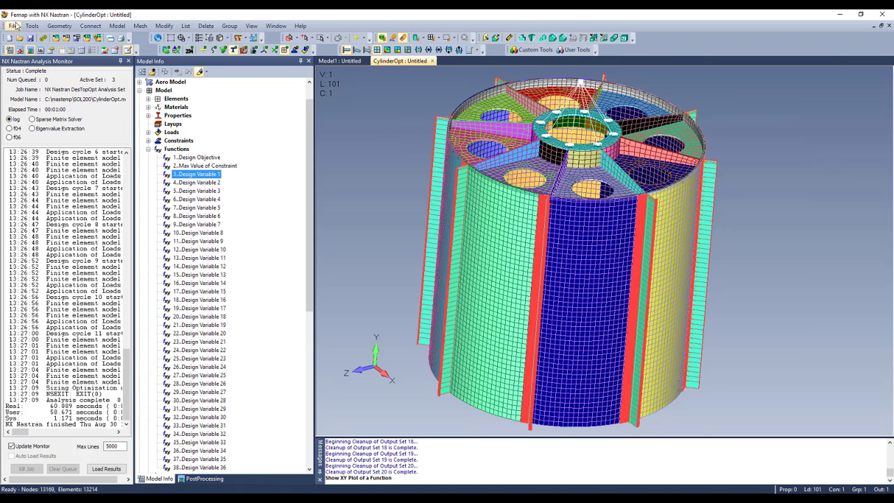
# Merge all entities from CylinderOpt into the empty Model1, and fit the merged cylinder in a tilted view
pyautogui.click(339, 62)
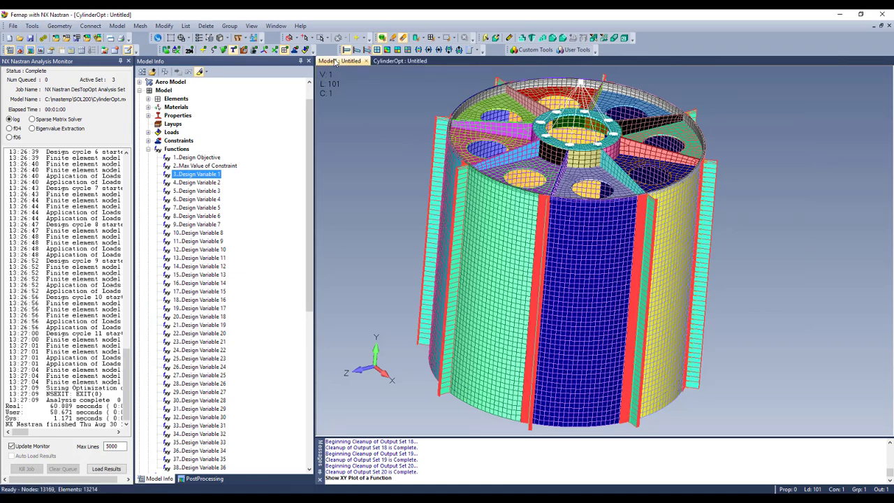
pyautogui.click(12, 26)
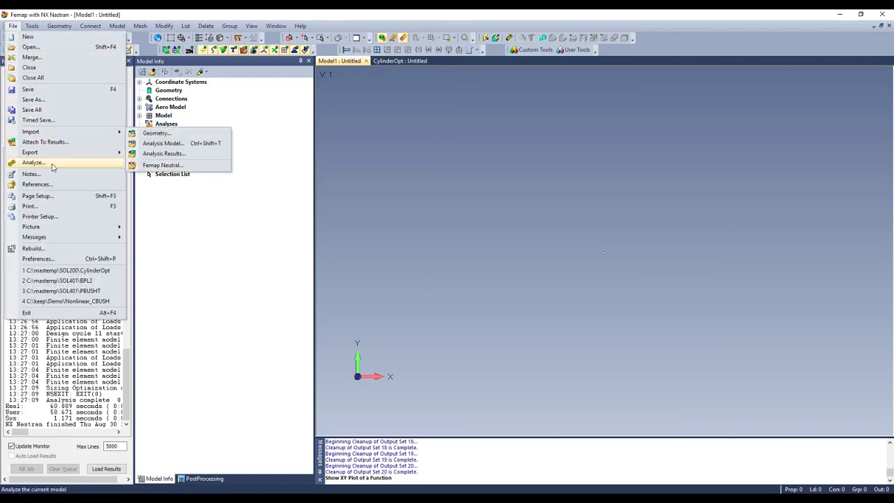
pyautogui.click(31, 58)
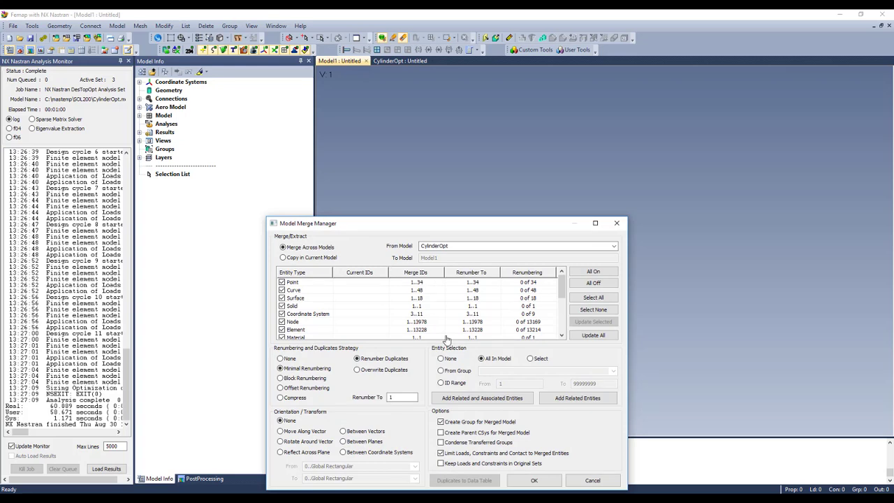
pyautogui.click(538, 482)
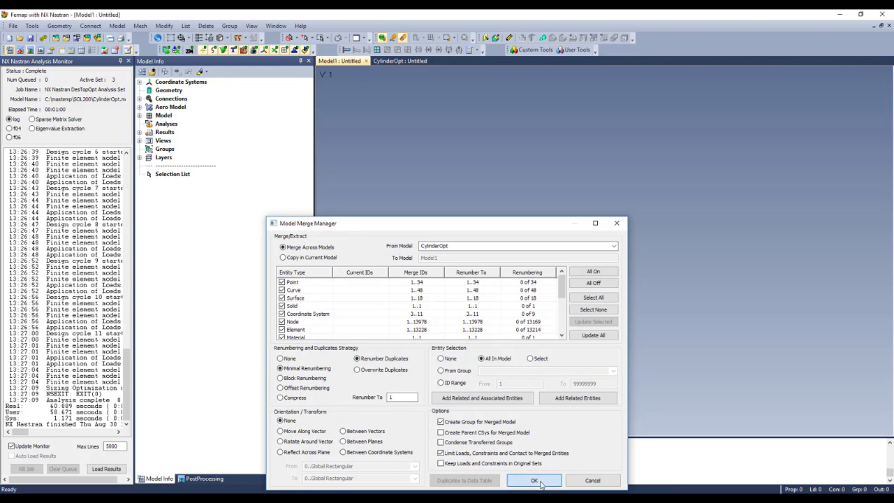
pyautogui.moveTo(539, 331); pyautogui.dragTo(542, 344, button='middle')
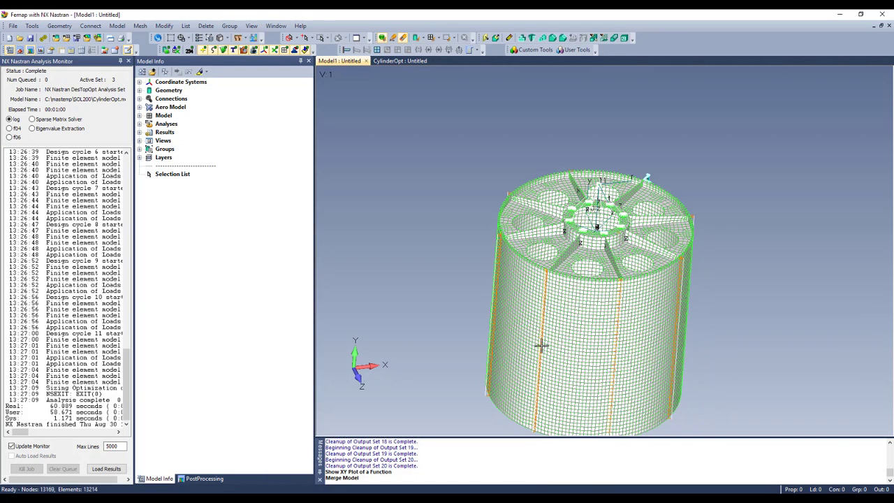
pyautogui.hotkey('ctrl', 'a')
pyautogui.scroll(4, 532, 287)
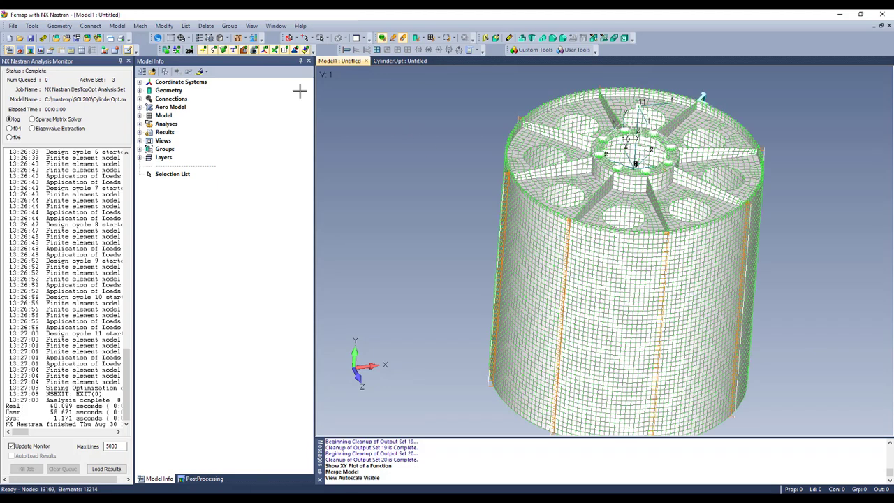
# Contour the model data by Plane Element Thickness, shown as Criteria on all elements of the merged cylinder
pyautogui.click(255, 38)
pyautogui.click(337, 371)
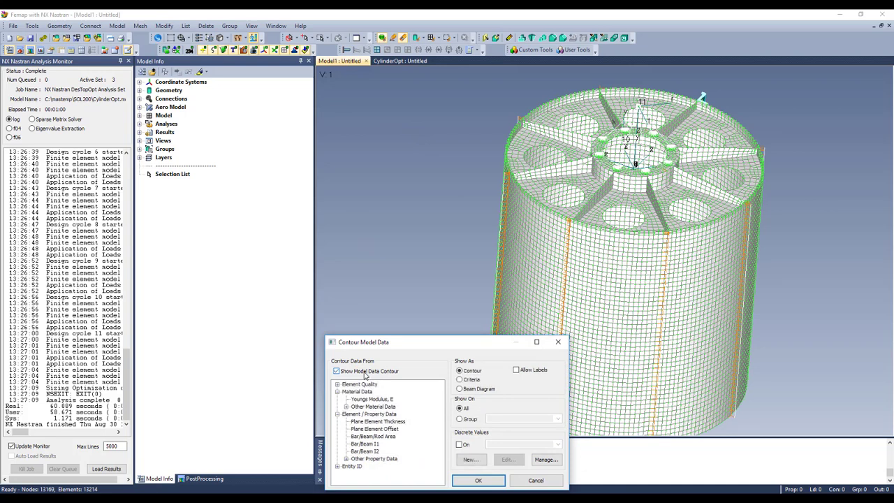
pyautogui.click(367, 421)
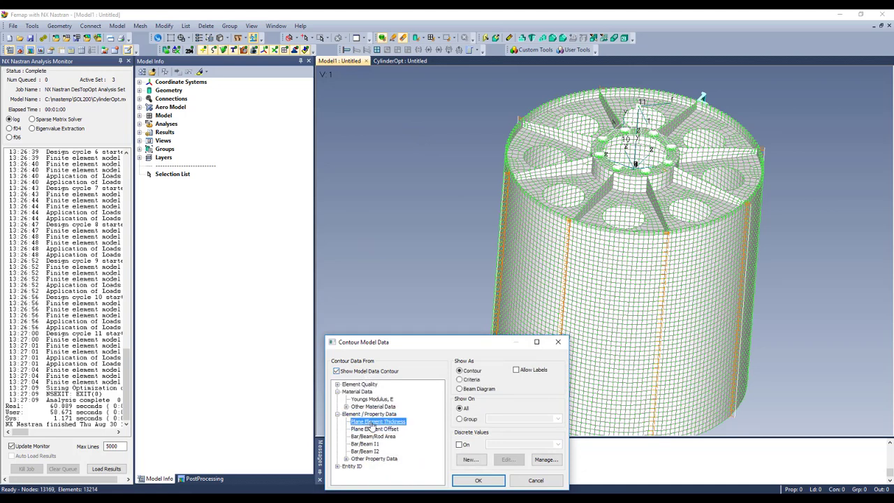
pyautogui.click(461, 379)
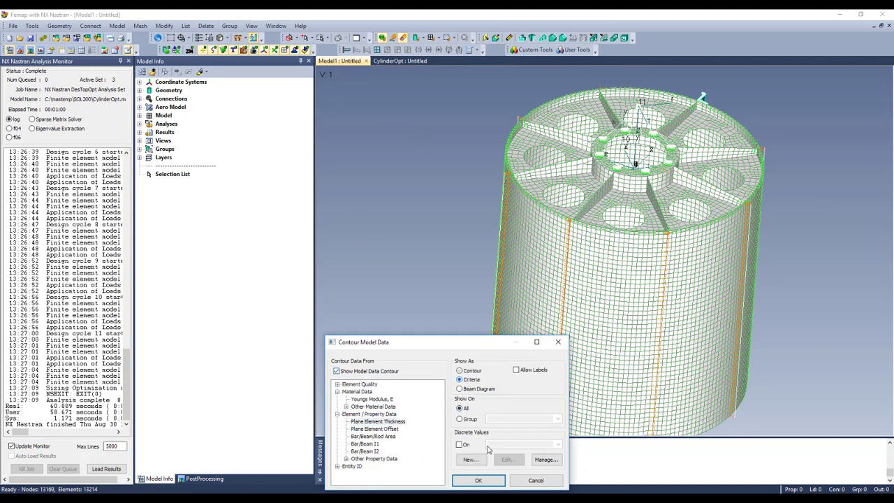
pyautogui.click(478, 480)
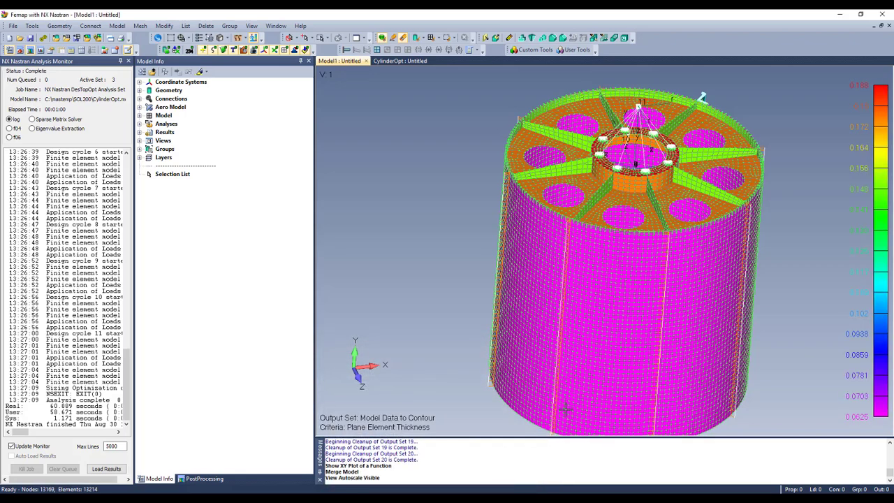
pyautogui.keyDown('ctrl'); pyautogui.moveTo(702, 222); pyautogui.dragTo(660, 209, button='middle'); pyautogui.keyUp('ctrl')
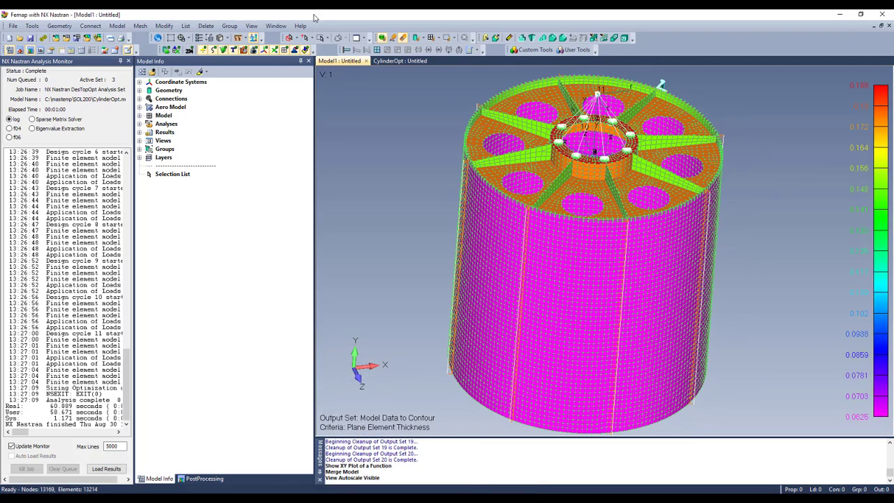
# Allow value labels on the thickness contour and display element thickness and cross sections around the cylinder's upper rim
pyautogui.click(254, 50)
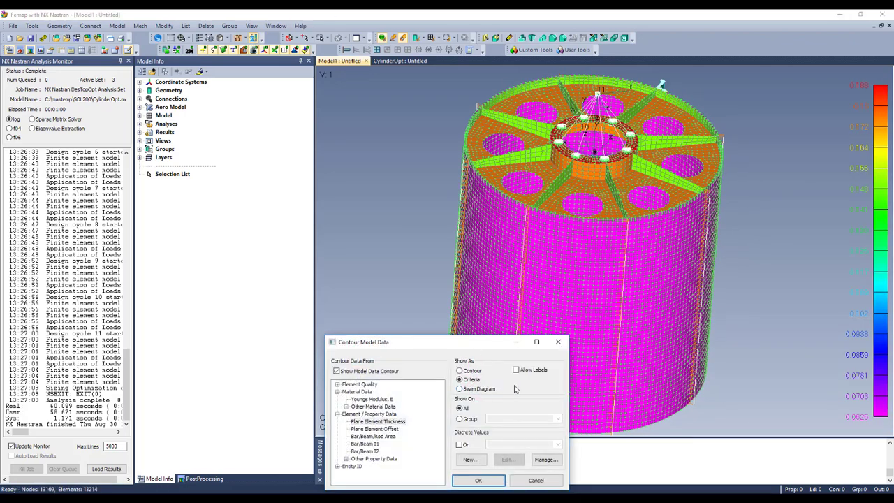
pyautogui.click(479, 480)
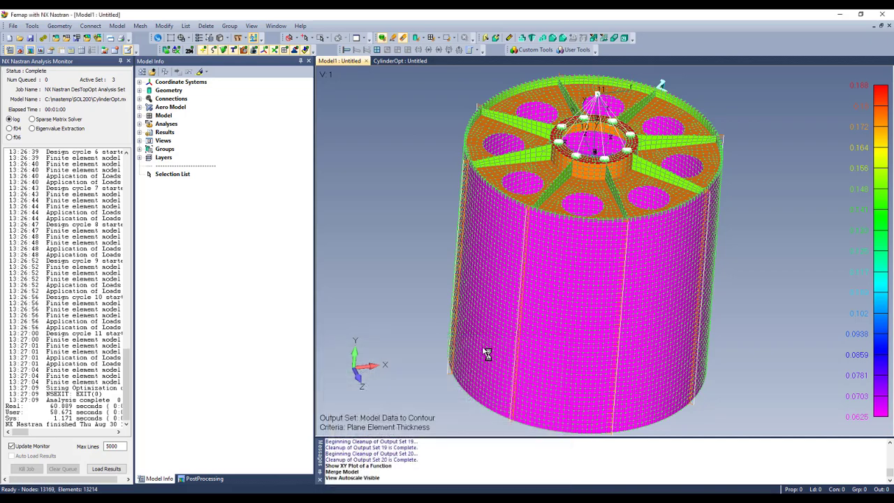
pyautogui.click(183, 40)
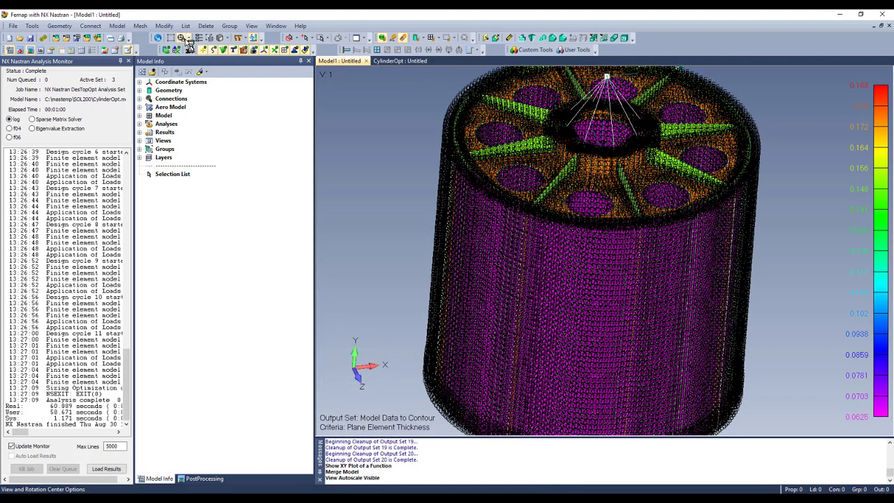
pyautogui.click(170, 37)
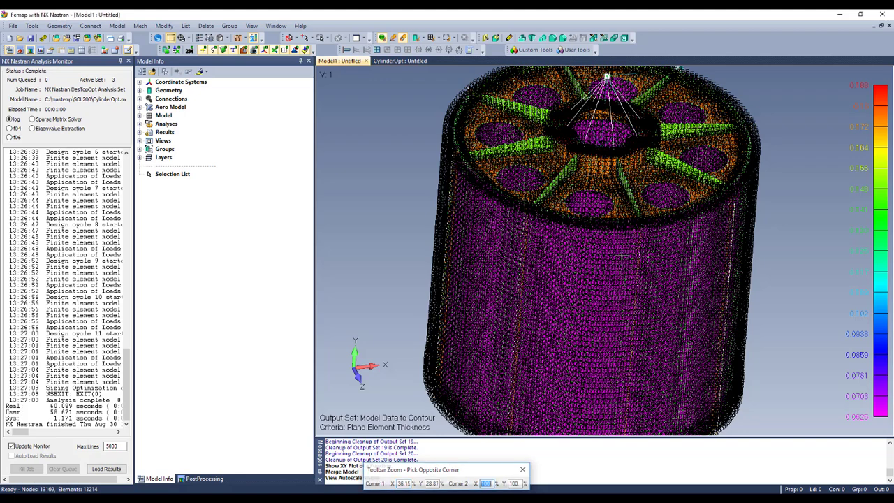
pyautogui.click(567, 238)
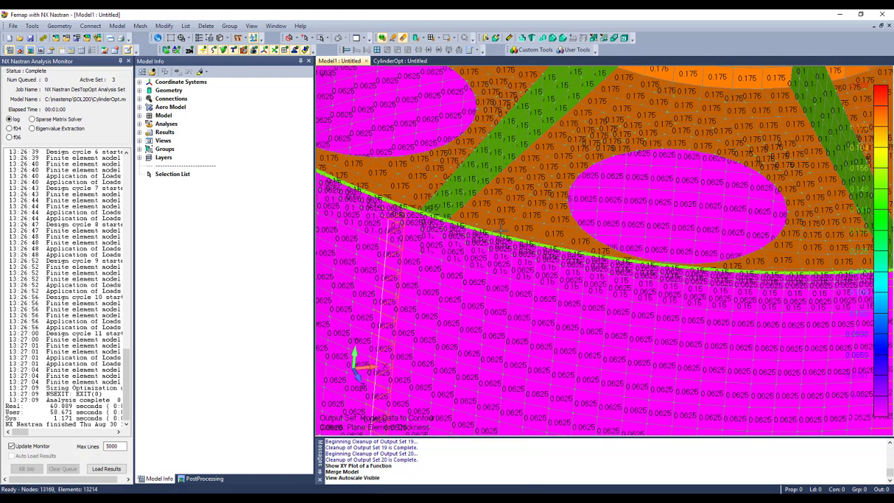
pyautogui.click(224, 37)
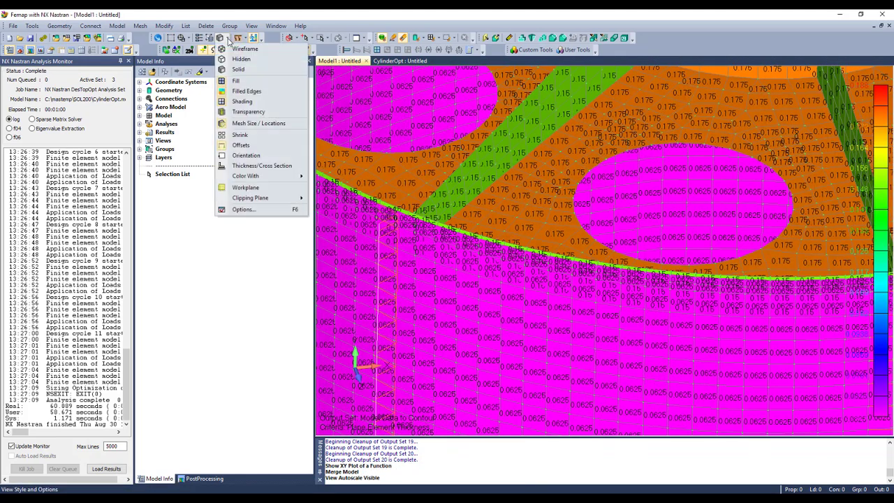
pyautogui.click(259, 165)
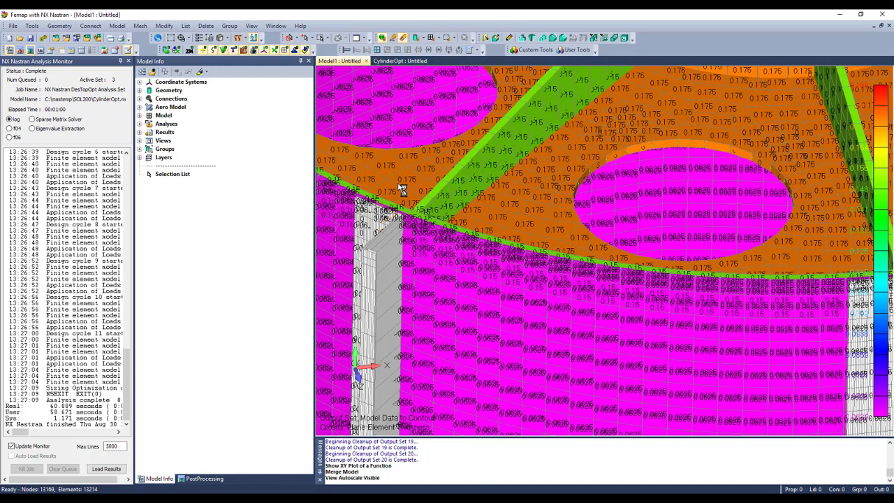
# Update the model with the optimized properties from the punch file cylinderopt-013.pch in C:\mastemp\SOL200
pyautogui.click(117, 26)
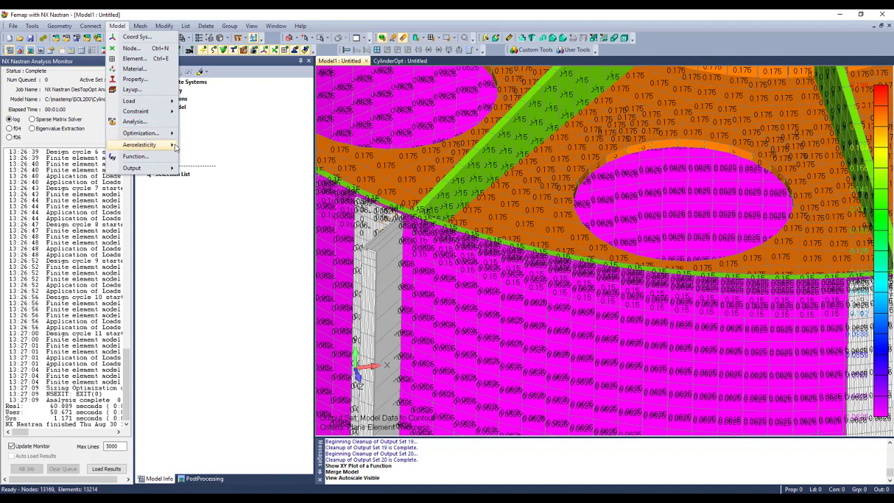
pyautogui.moveTo(157, 133)
pyautogui.click(255, 166)
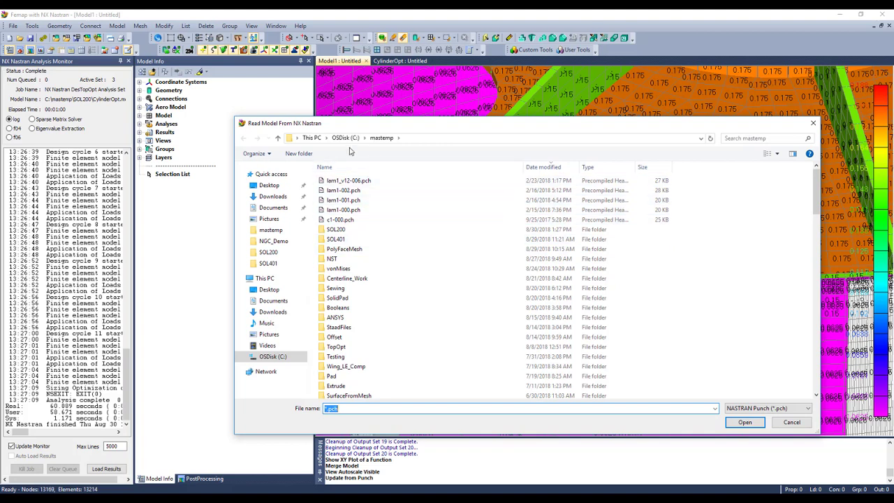
pyautogui.click(348, 139)
pyautogui.click(382, 358)
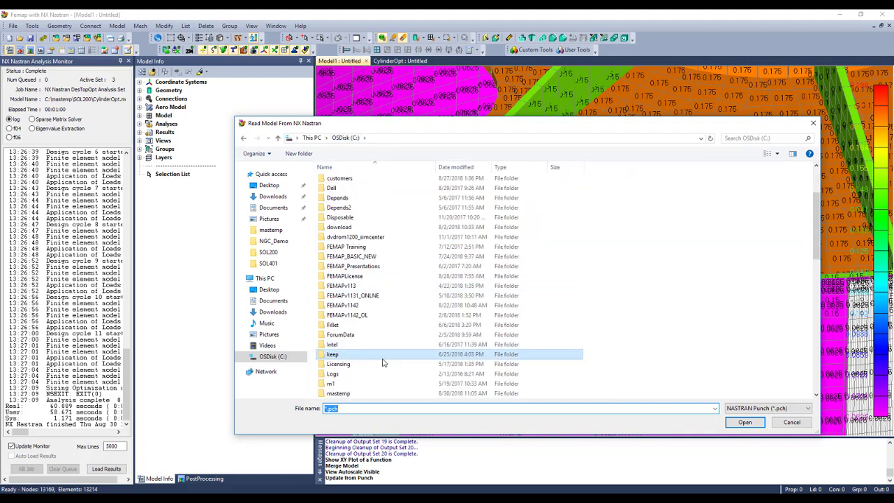
pyautogui.doubleClick(364, 394)
pyautogui.scroll(-15, 374, 367)
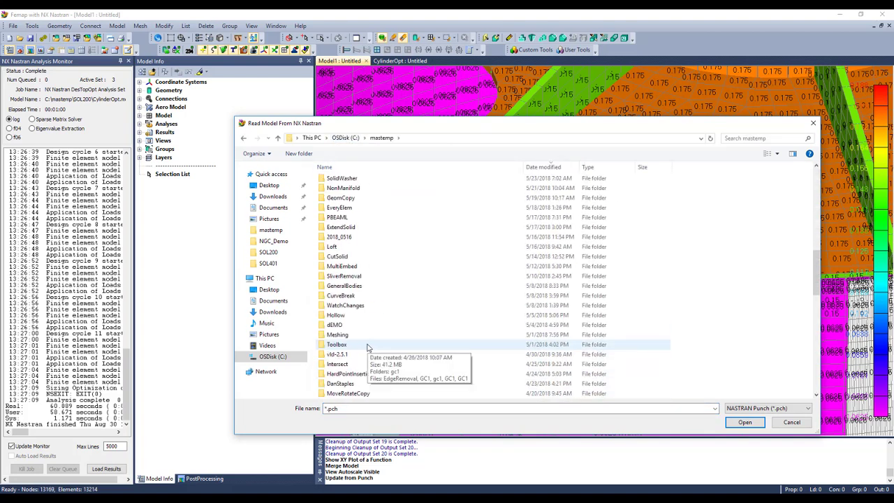
pyautogui.click(374, 167)
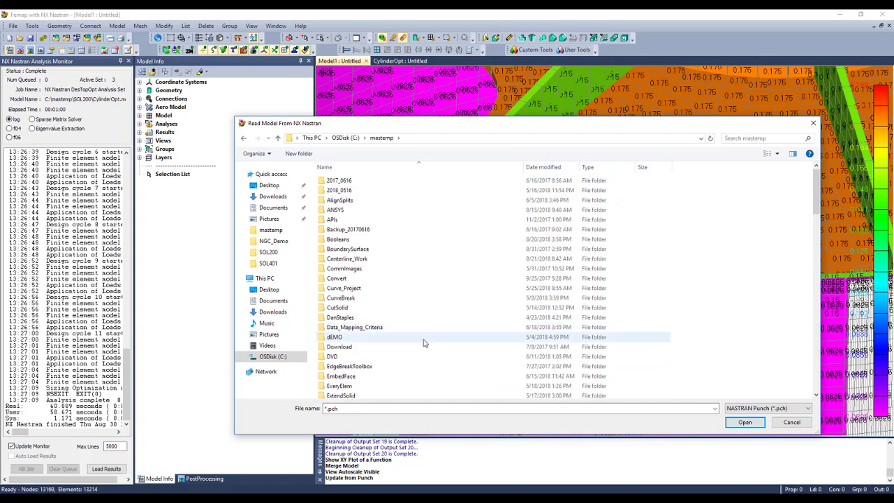
pyautogui.scroll(-5, 420, 336)
pyautogui.scroll(-3, 416, 334)
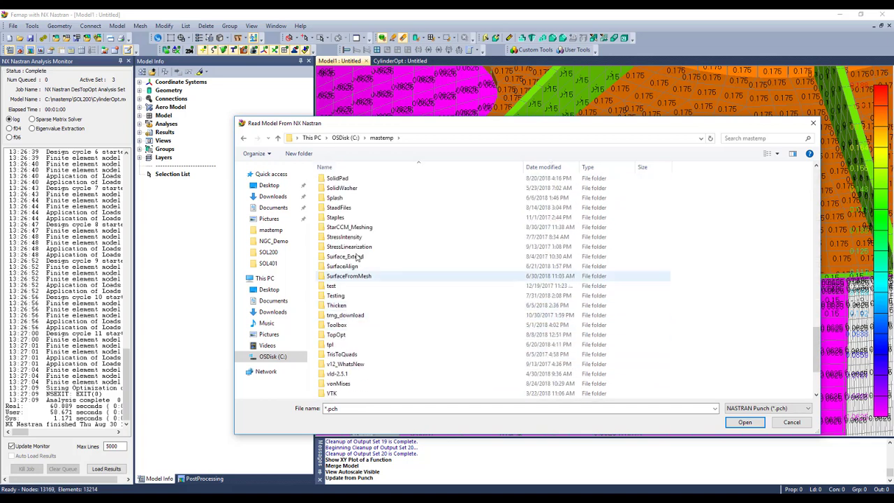
pyautogui.doubleClick(339, 178)
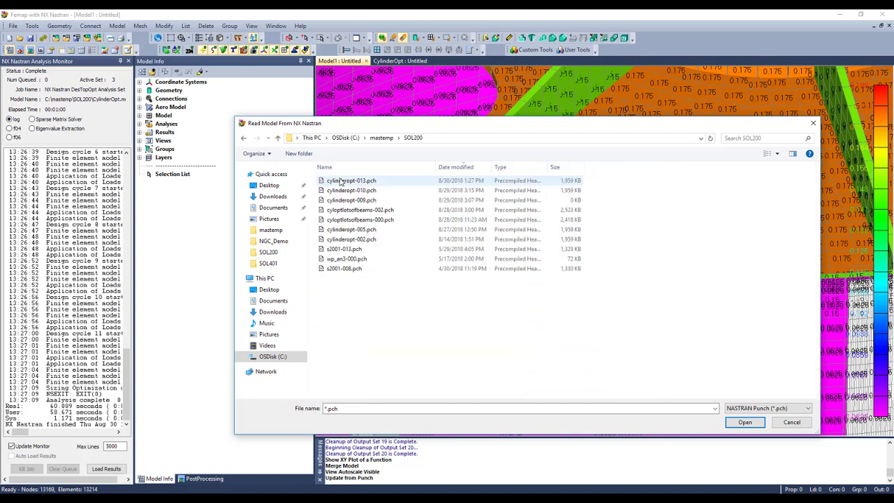
pyautogui.click(458, 168)
pyautogui.click(457, 168)
pyautogui.doubleClick(368, 180)
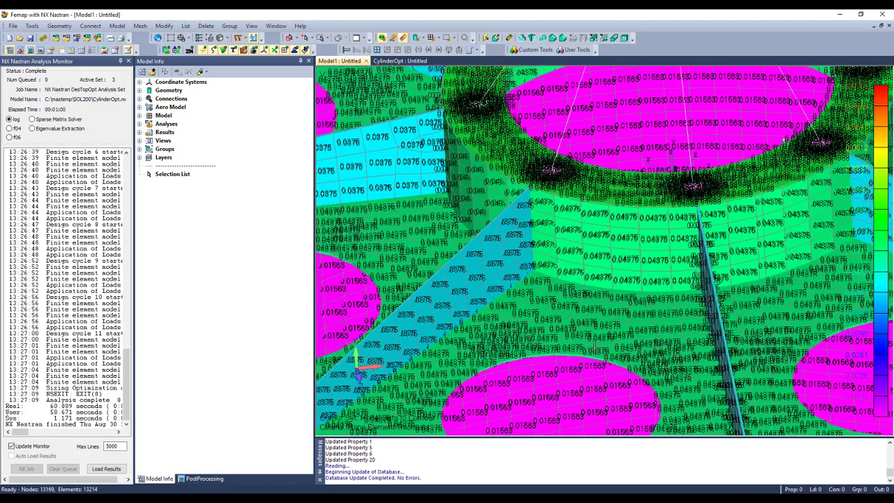
# Run the analysis for the NX Nastran Modes Analysis Set on the updated model
pyautogui.click(140, 123)
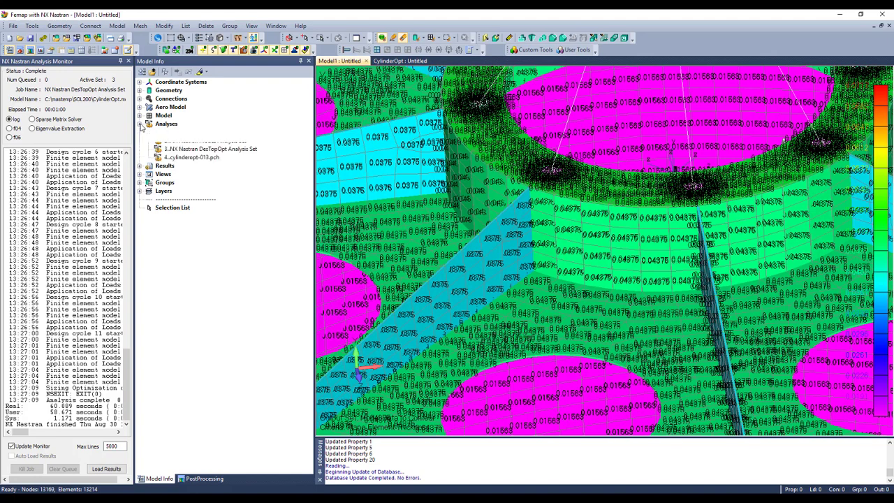
pyautogui.click(203, 141)
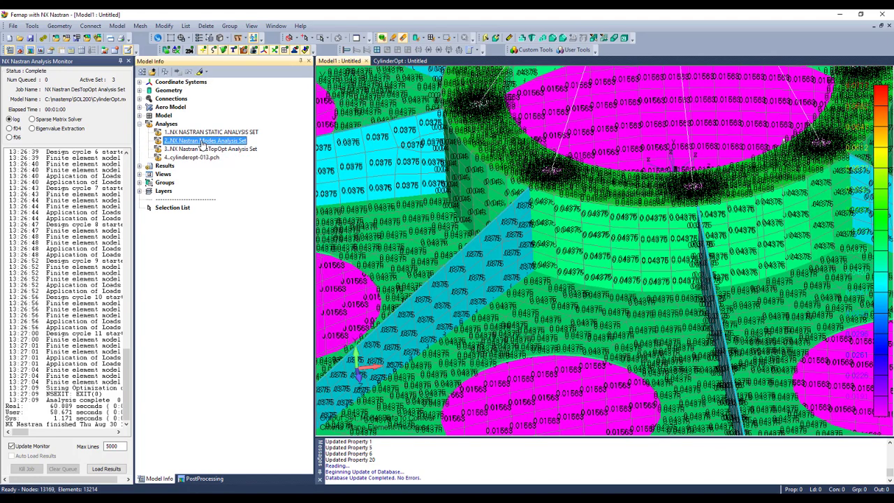
pyautogui.rightClick(204, 142)
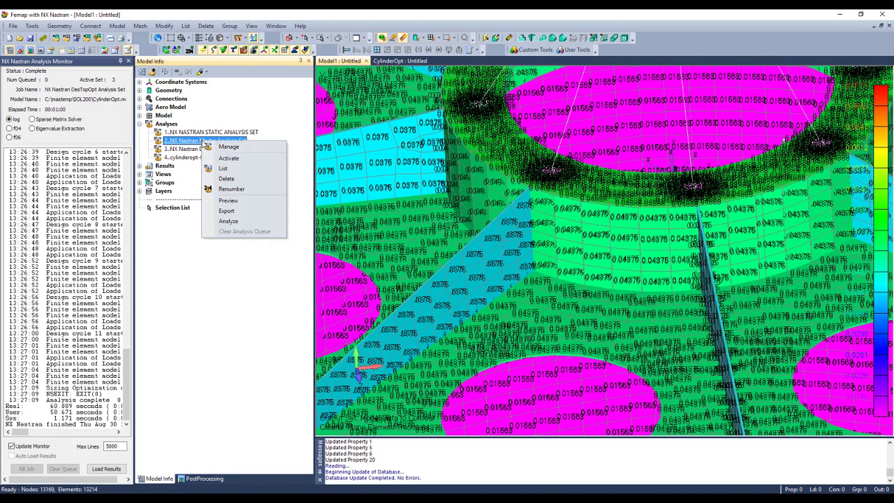
pyautogui.click(228, 221)
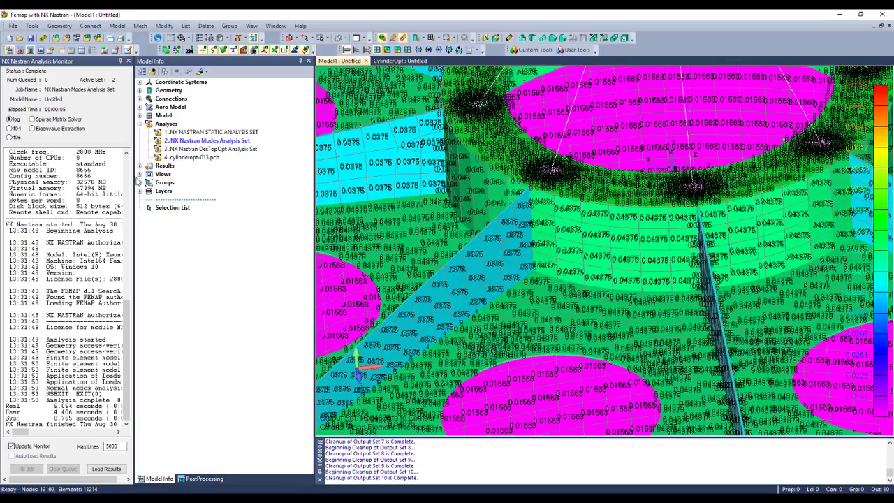
# List all results of the modal analysis and activate the Mode 1 output set to check its frequency
pyautogui.click(140, 166)
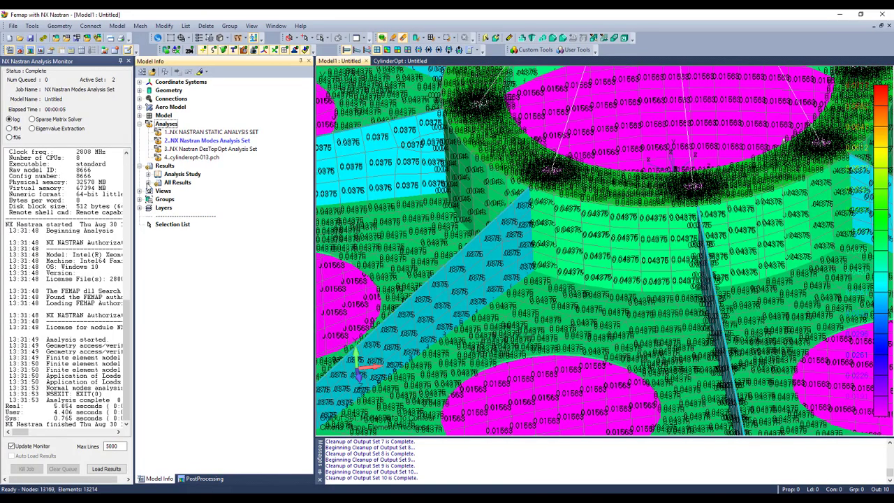
pyautogui.click(149, 182)
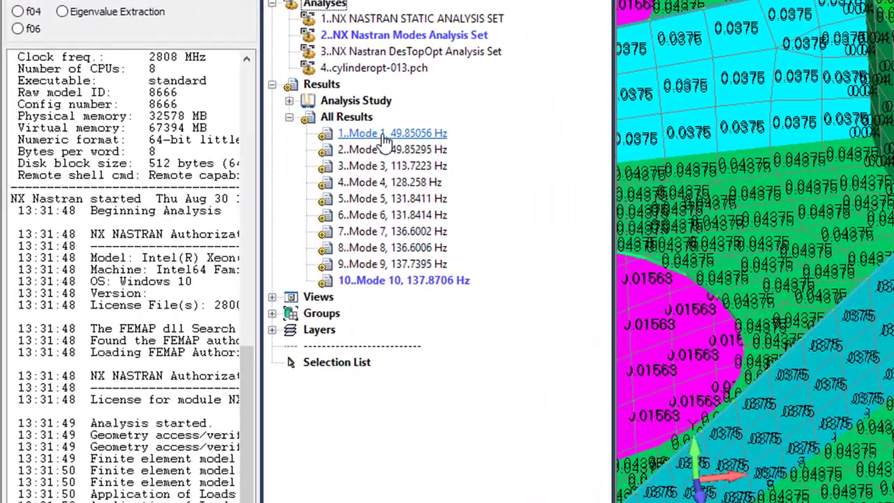
pyautogui.click(196, 193)
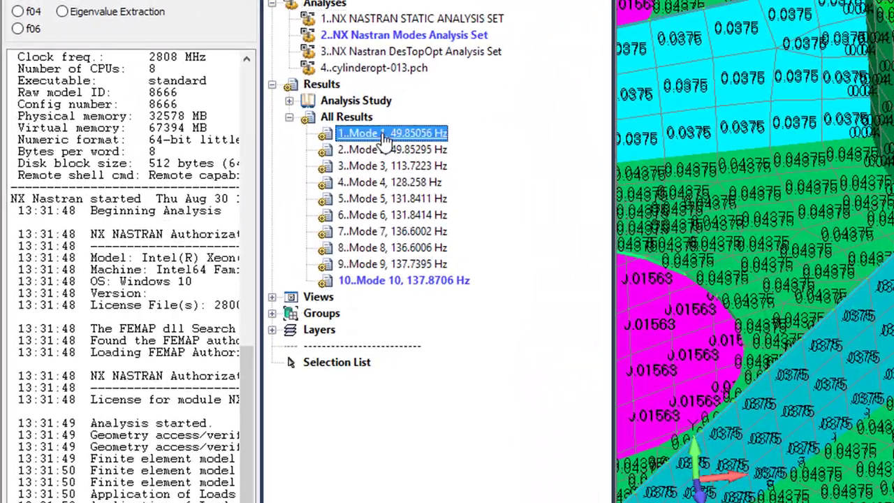
pyautogui.doubleClick(385, 134)
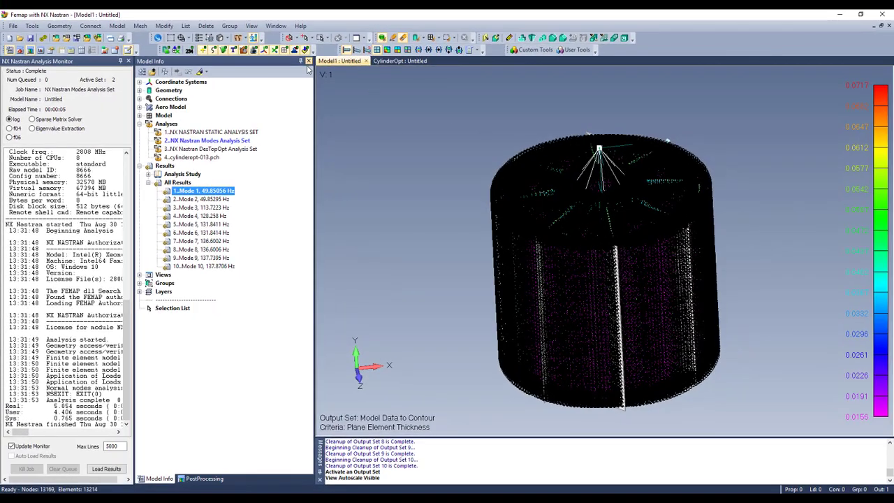
# Remove the value labels from the plane element thickness contour and examine the optimized cylinder and its stiffeners
pyautogui.click(253, 39)
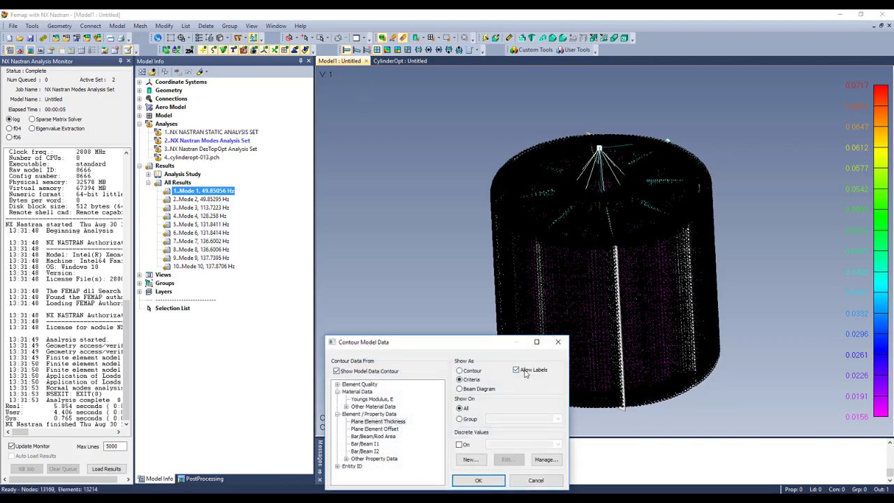
pyautogui.click(479, 479)
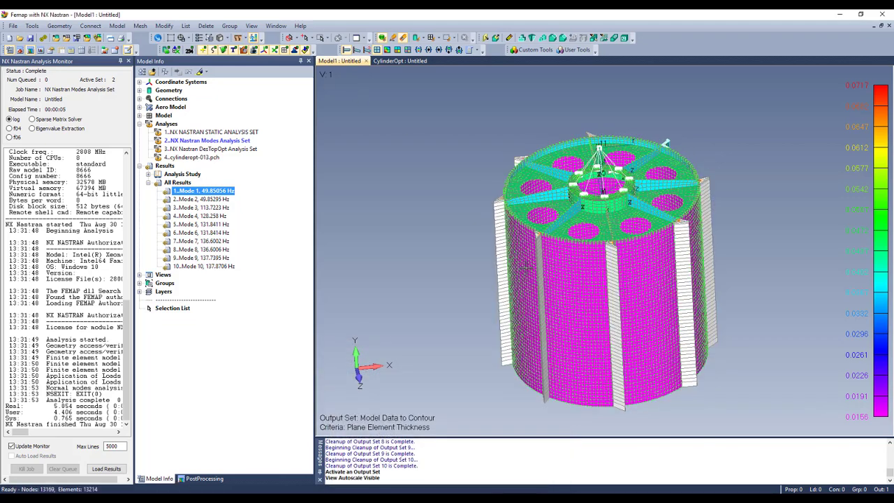
pyautogui.moveTo(526, 268); pyautogui.dragTo(550, 248, button='middle')
pyautogui.scroll(4, 549, 248)
pyautogui.keyDown('ctrl'); pyautogui.moveTo(646, 209); pyautogui.dragTo(589, 186, button='middle'); pyautogui.keyUp('ctrl')
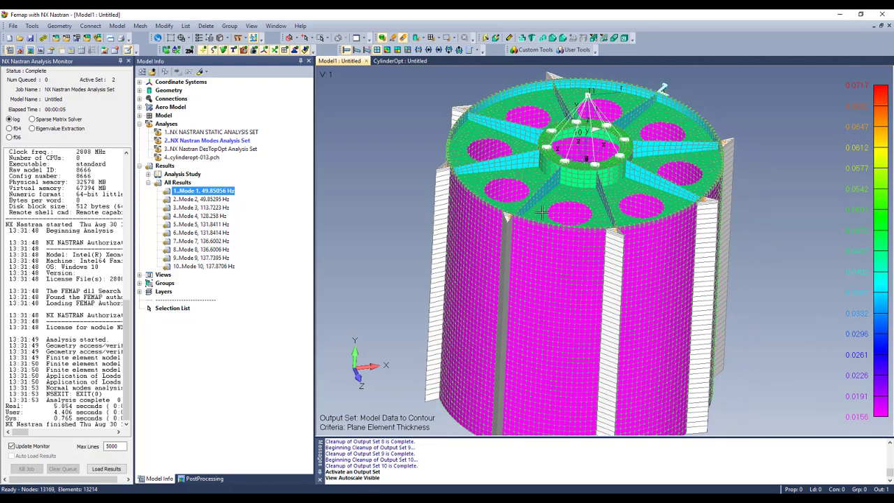